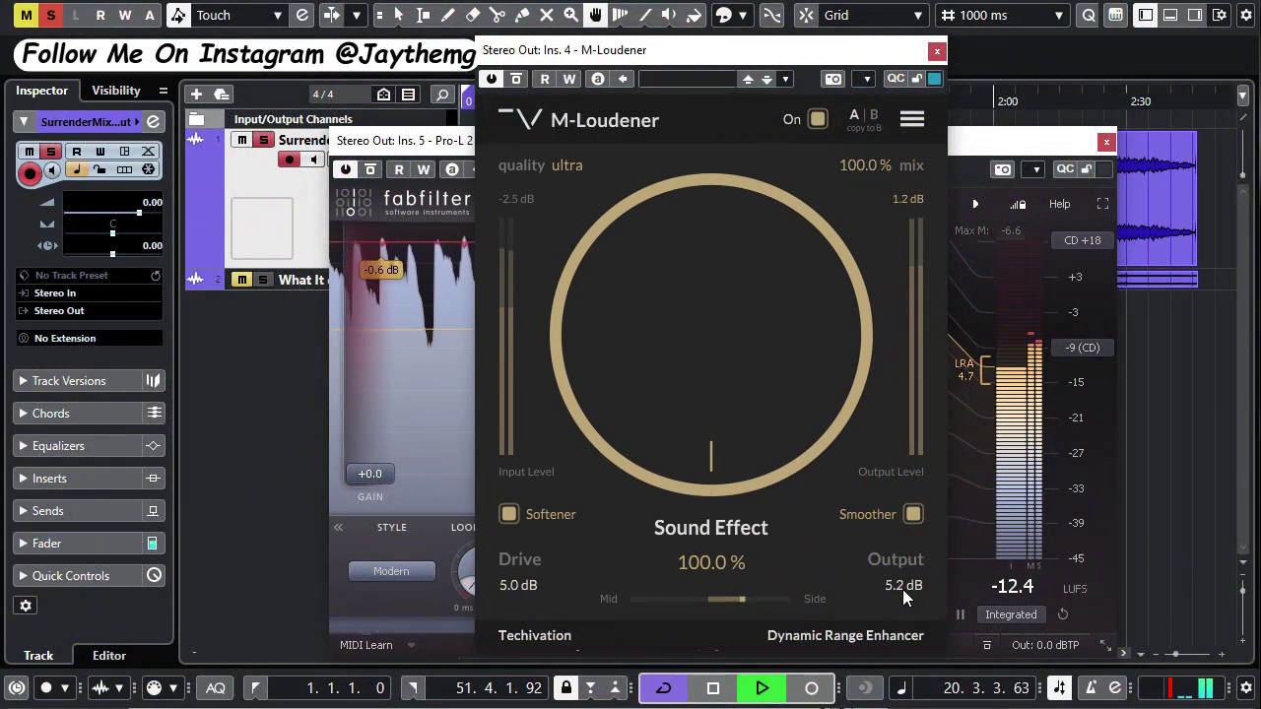
- Raise M-Loudener's output value to 5.9 dB
drag(902, 589, 902, 581)
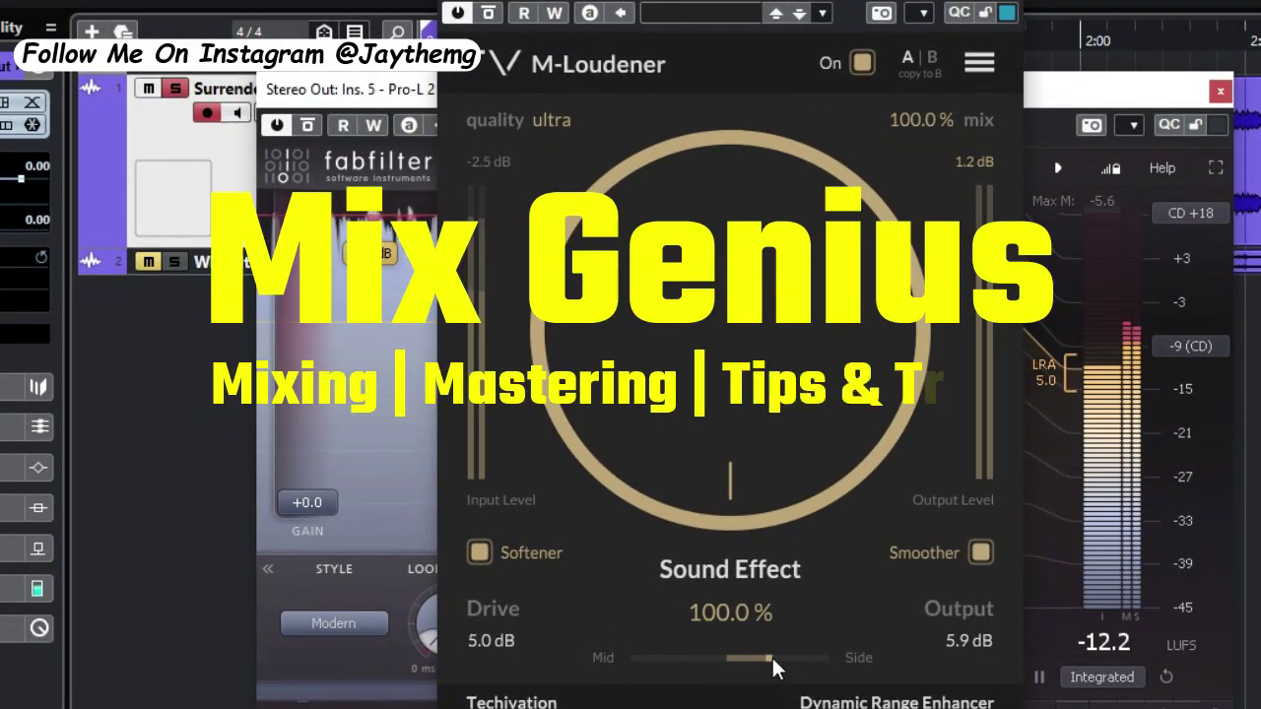
- Lower M-Loudener's Sound Effect amount slightly
click(774, 660)
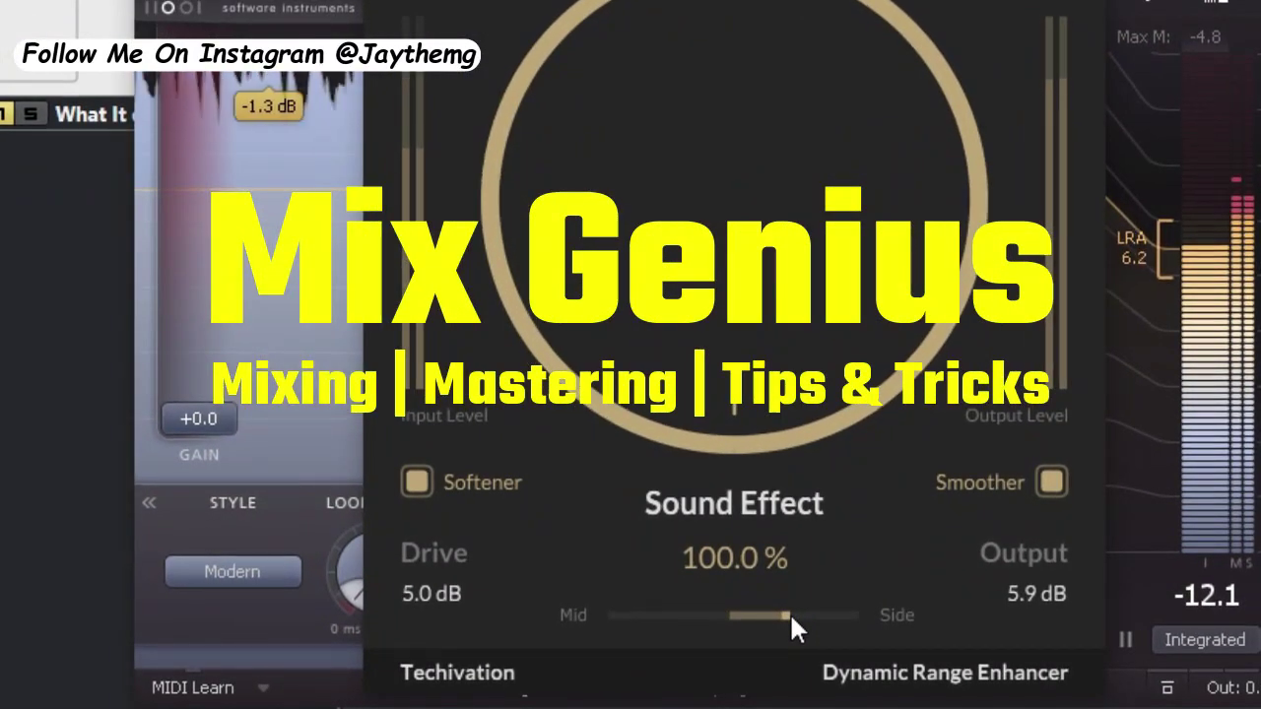
drag(710, 364, 705, 376)
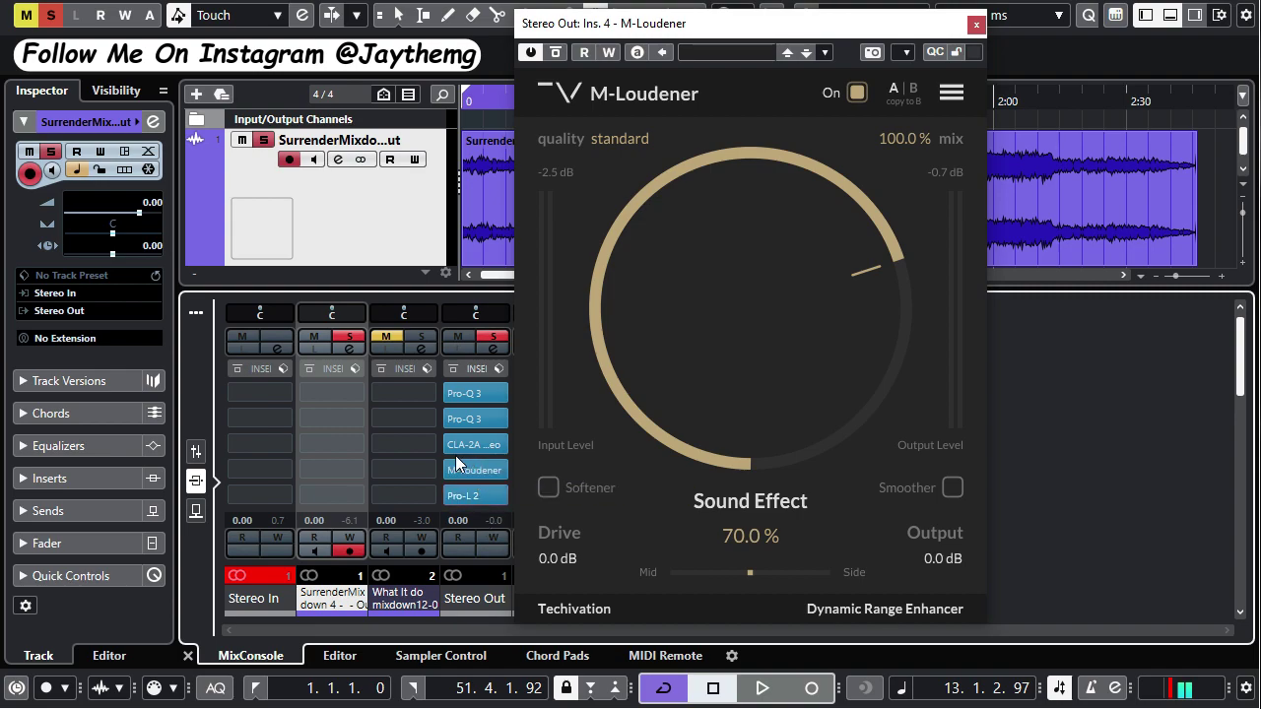
mouse_move(375, 483)
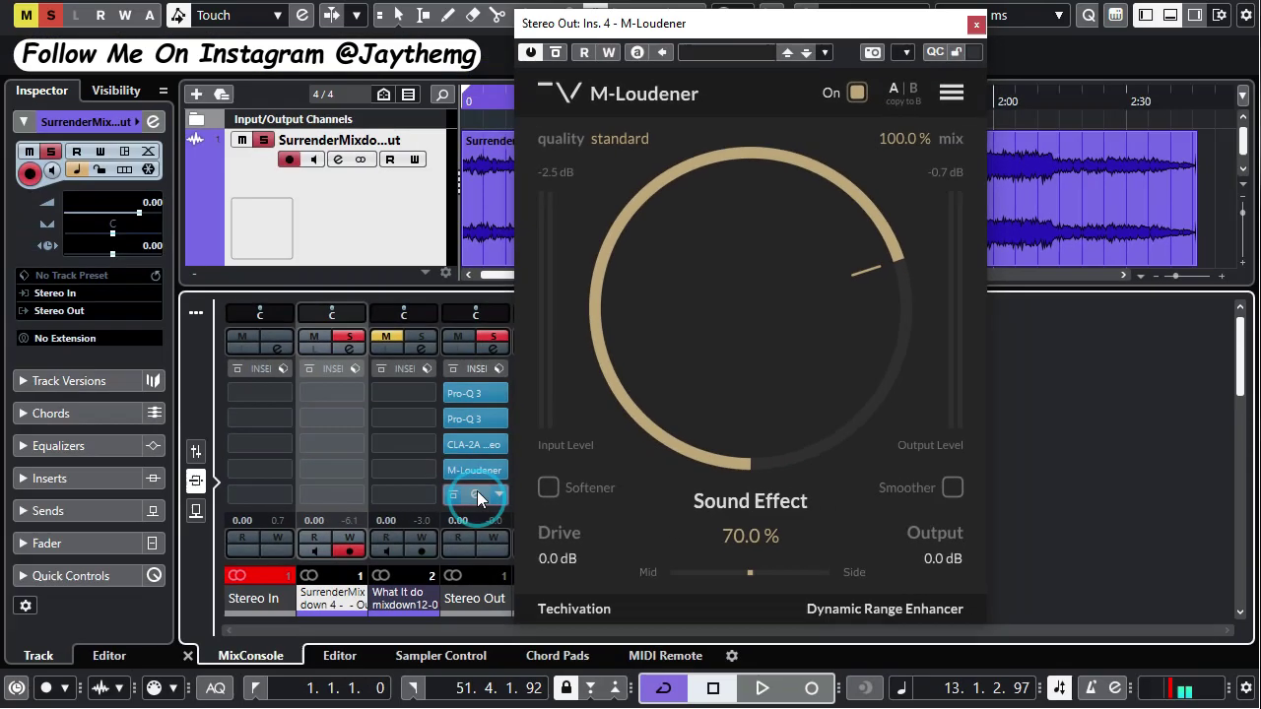
- Bring up Pro-L 2, compare M-Loudener switched off and on, and open its main menu
click(477, 491)
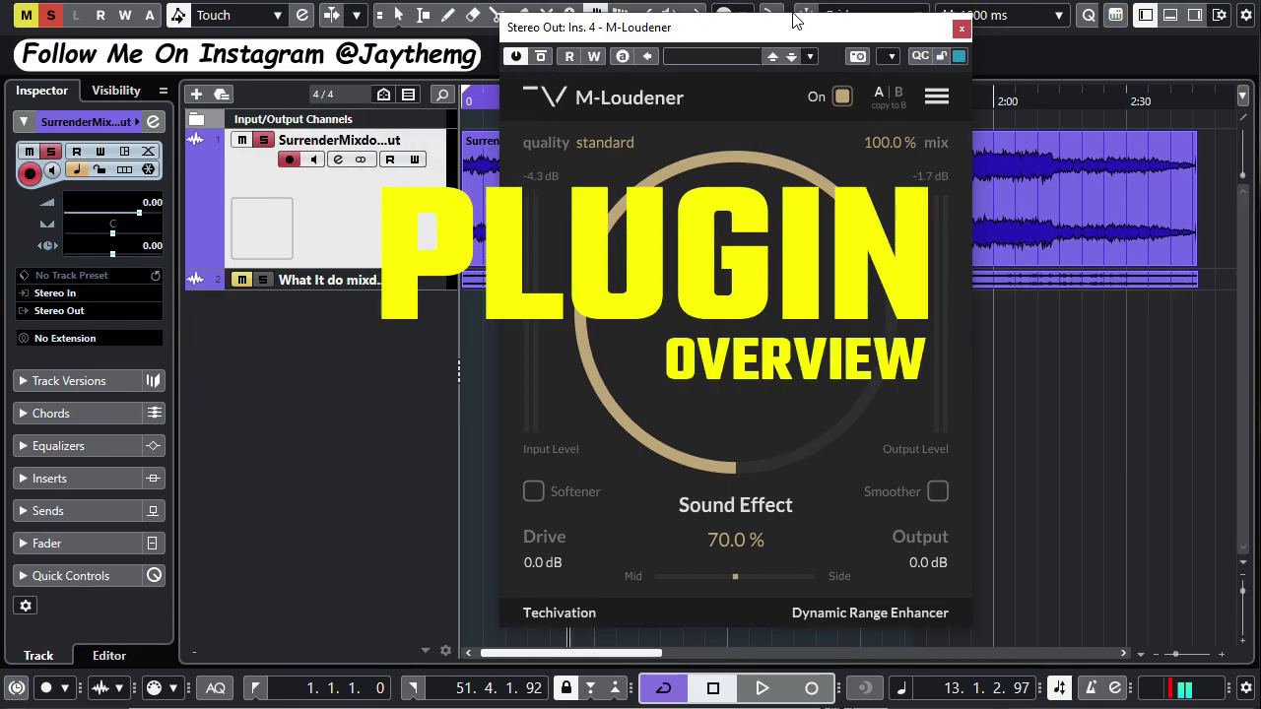
click(843, 96)
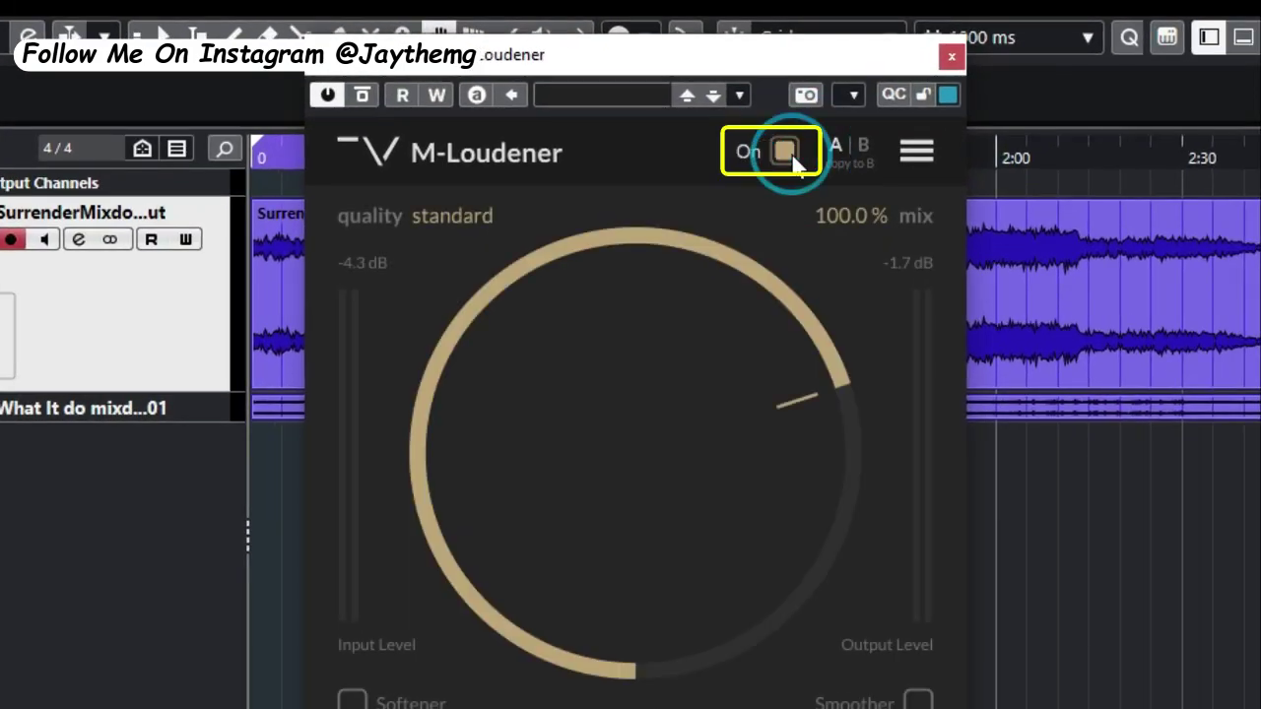
click(842, 95)
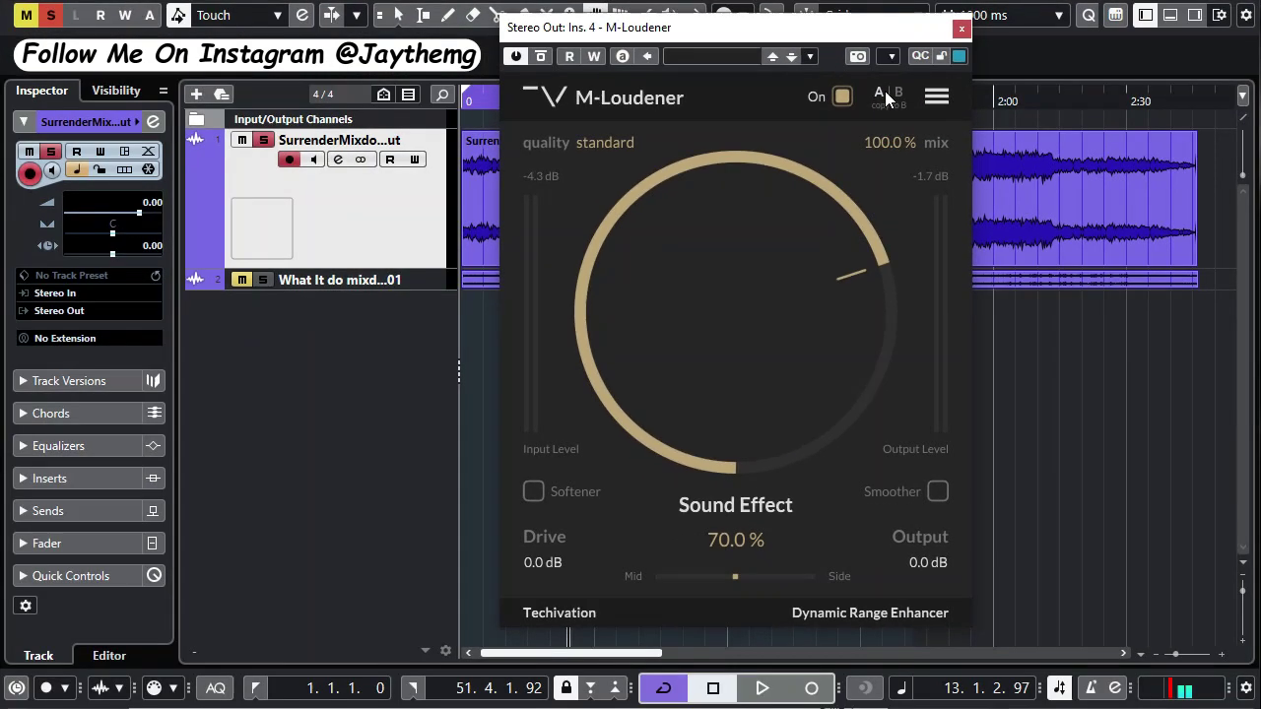
click(916, 149)
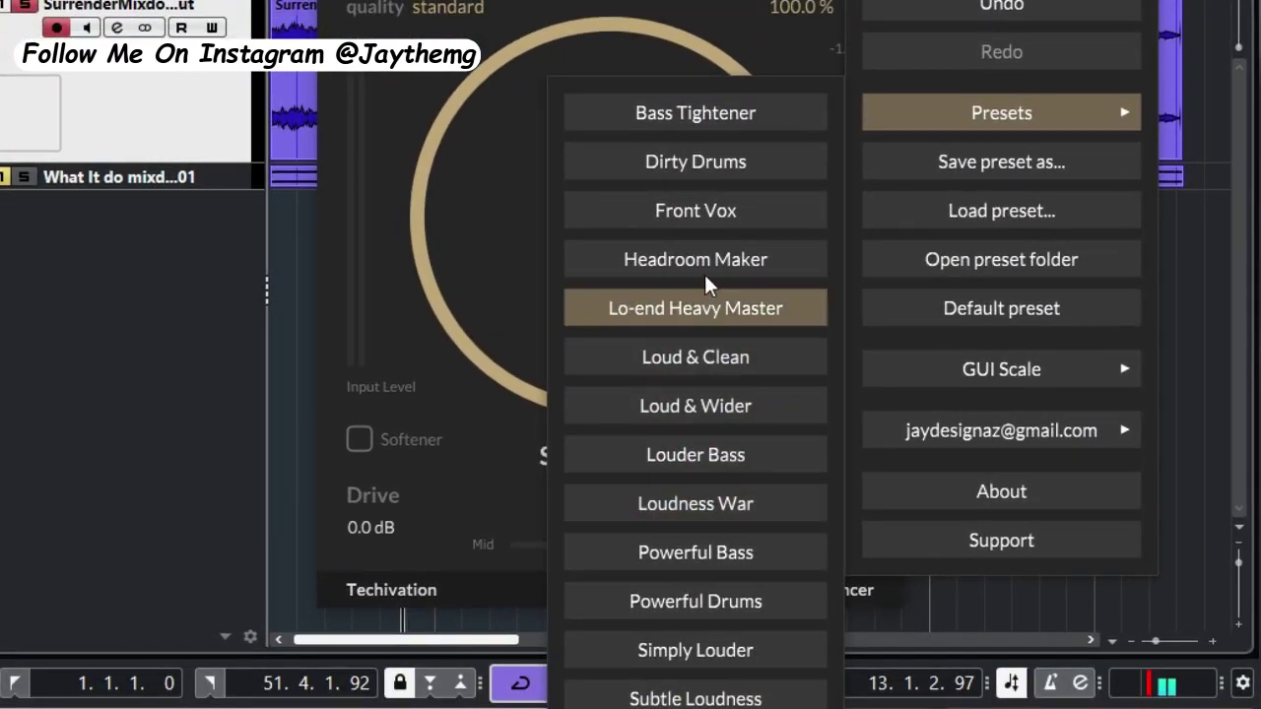
mouse_move(1051, 435)
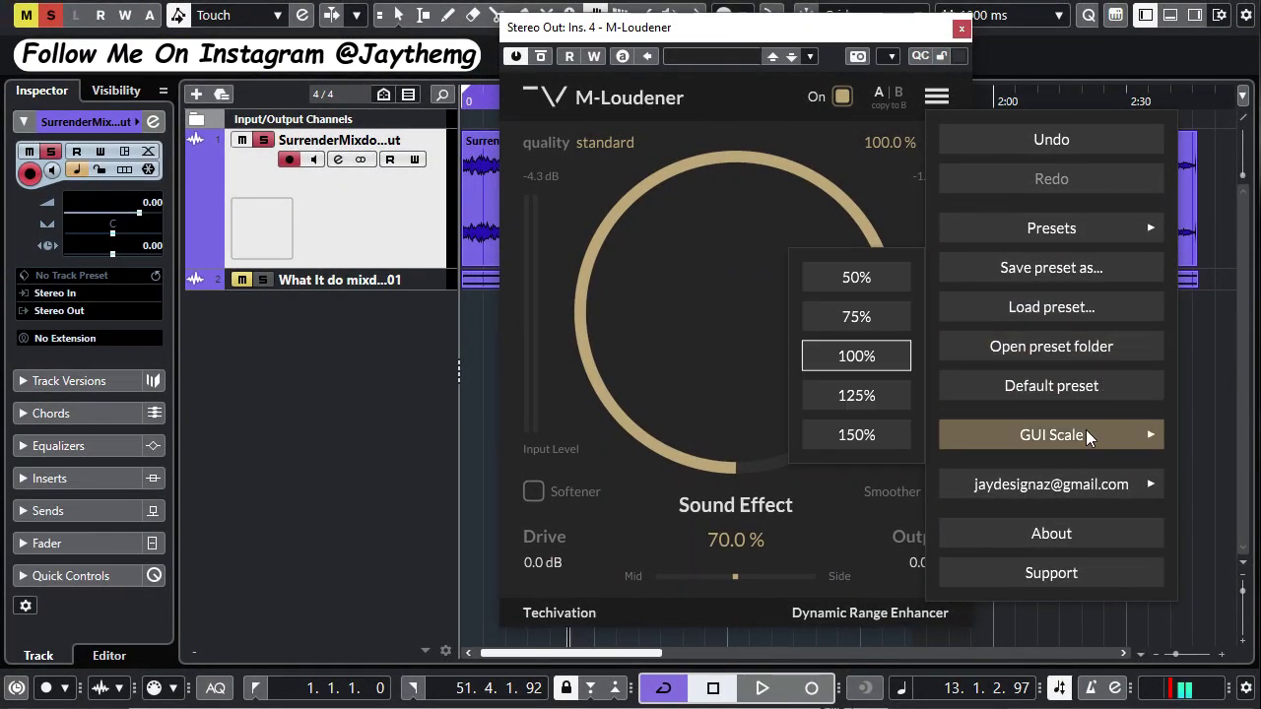
- Shrink and restore M-Loudener's interface scale, then check the quality list, leaving it unchanged
click(858, 317)
click(870, 154)
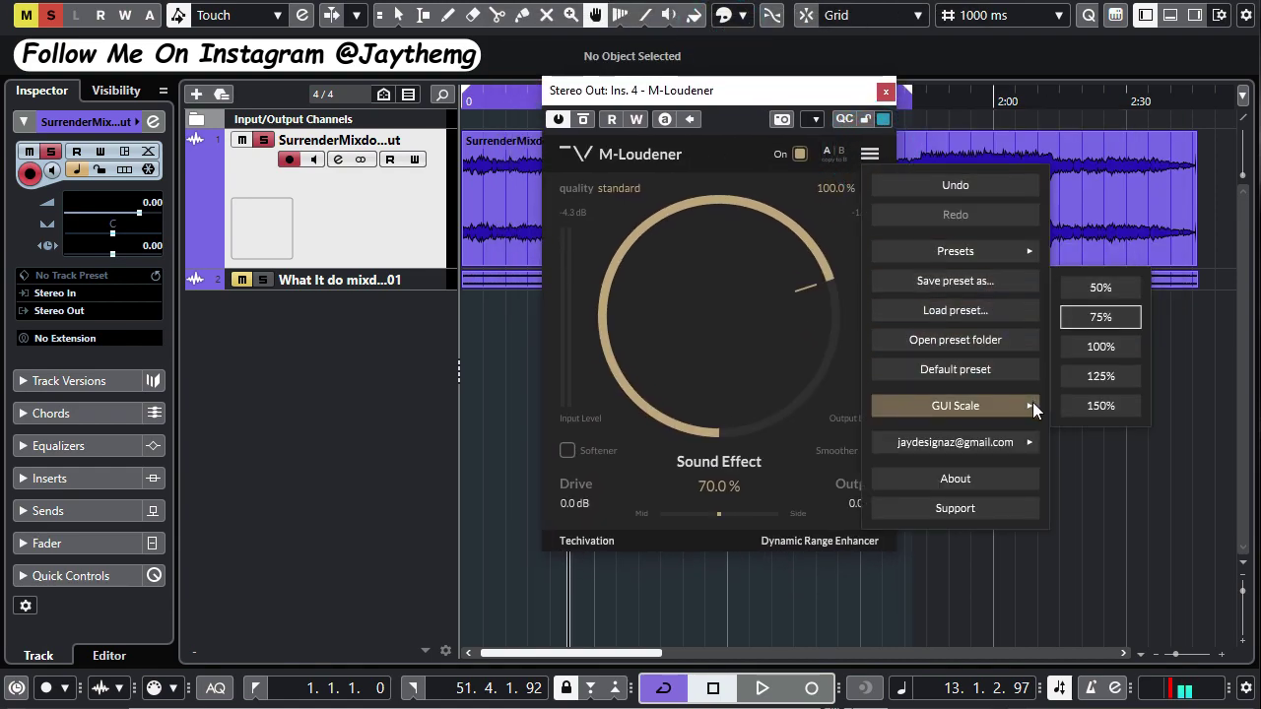
click(1109, 367)
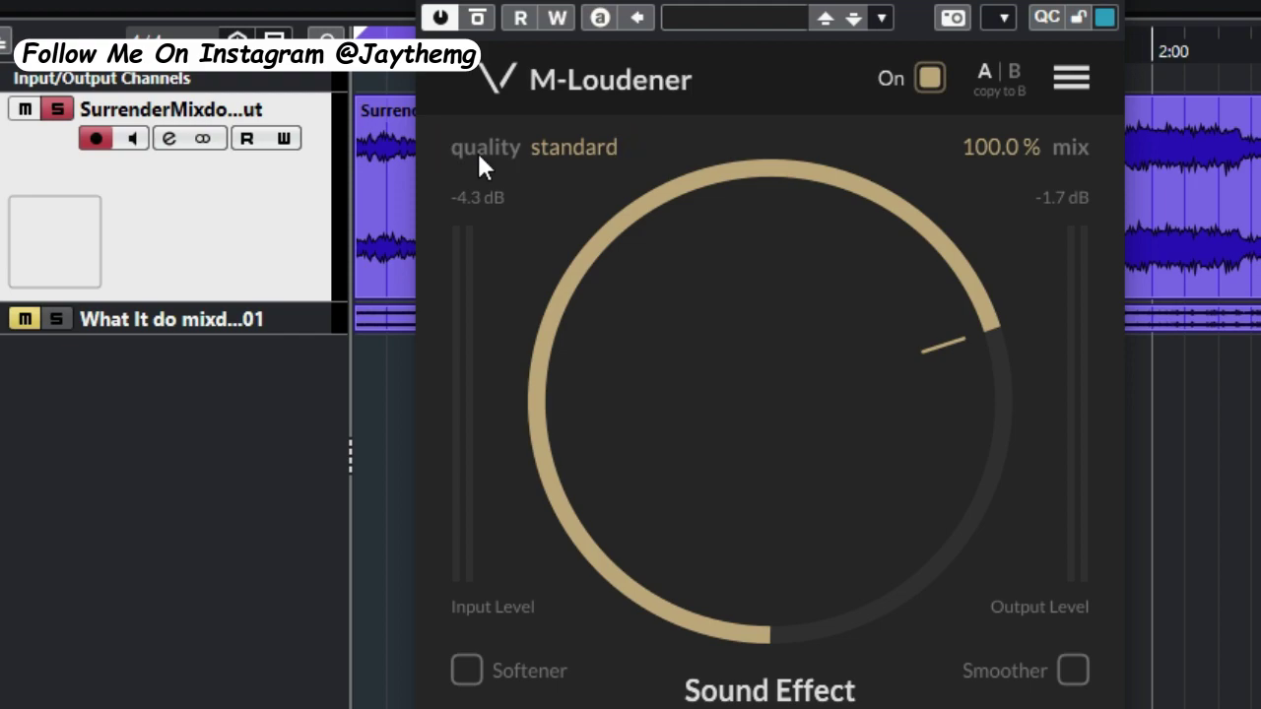
click(579, 147)
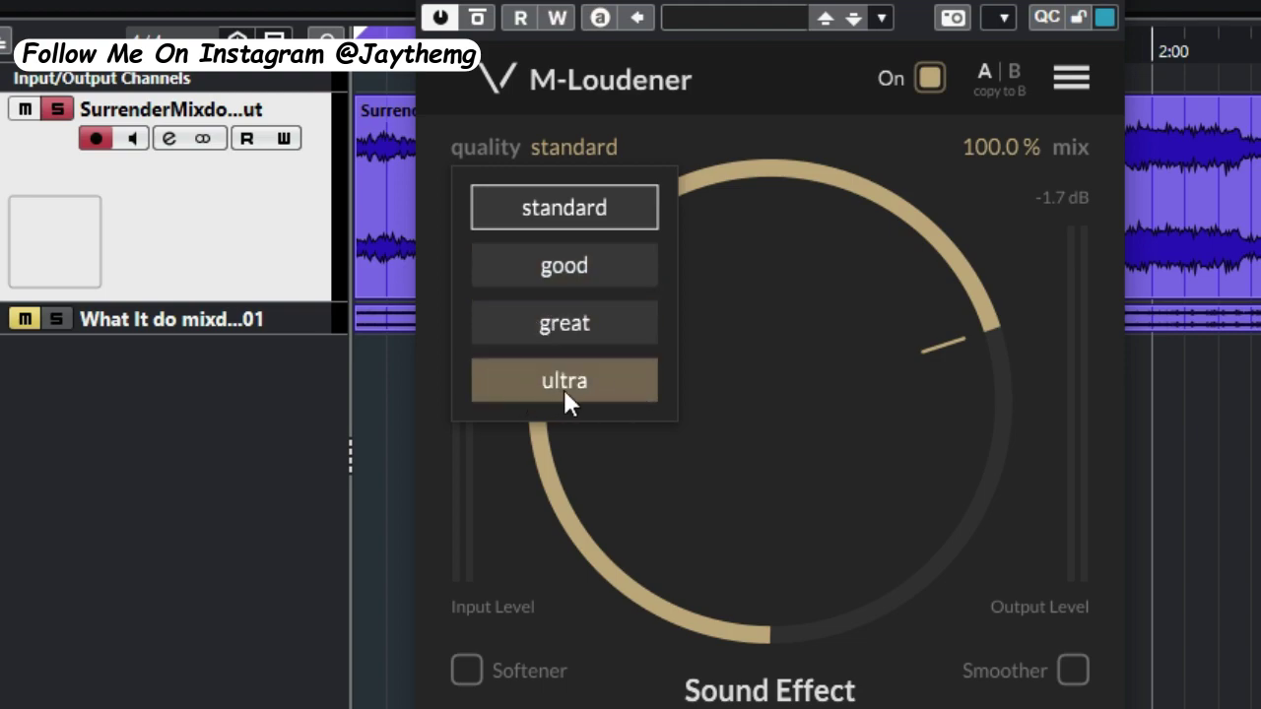
key(Escape)
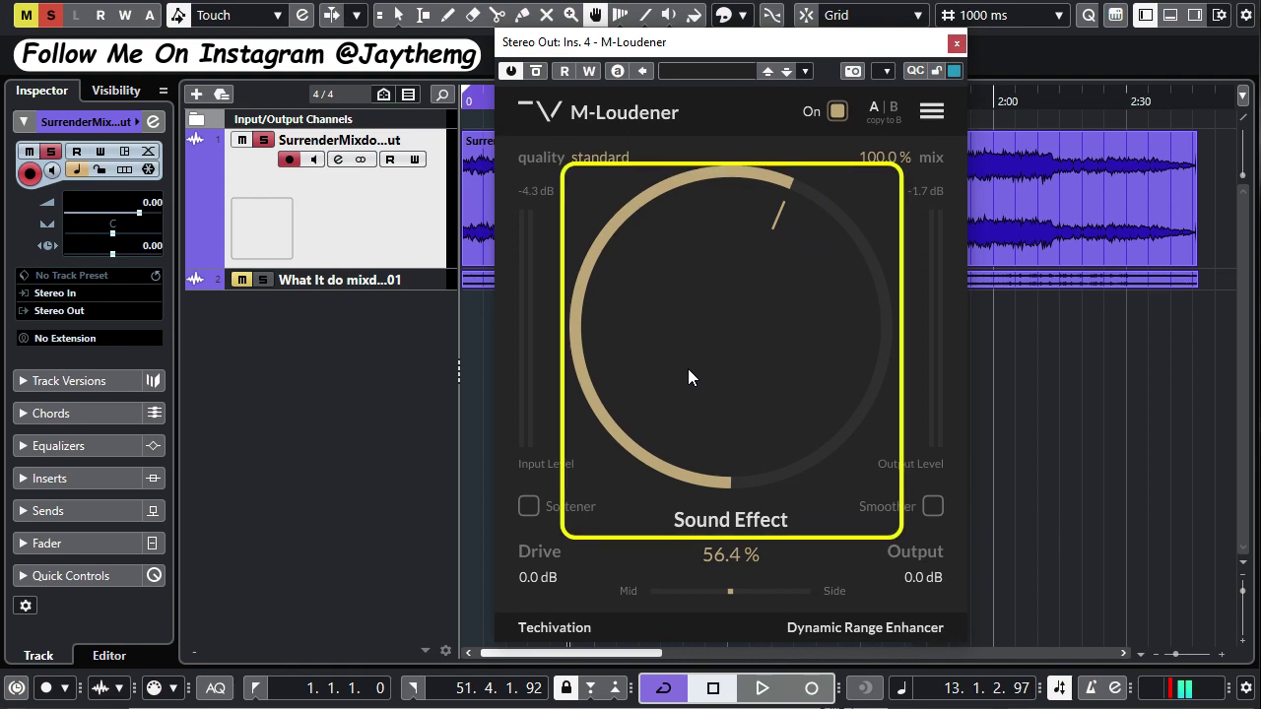
- Turn on Softener and Smoother and set M-Loudener's drive to 0.2 dB
drag(698, 377, 698, 373)
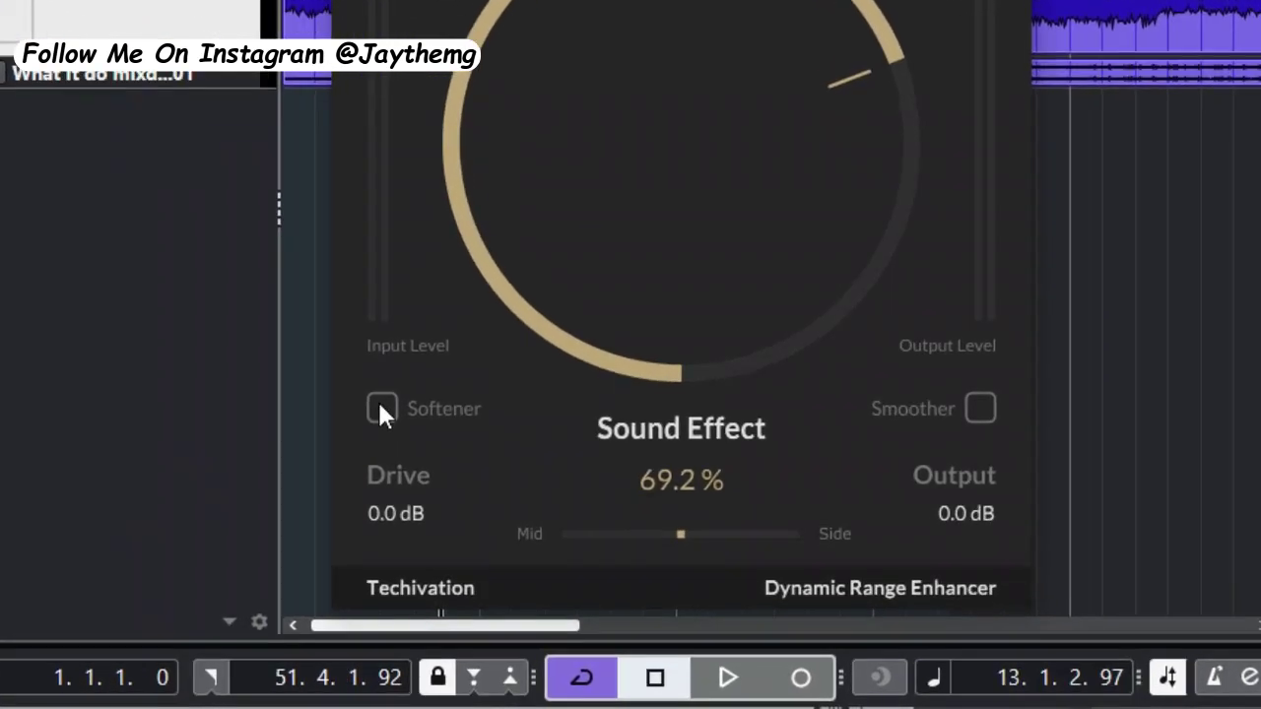
click(529, 505)
click(981, 408)
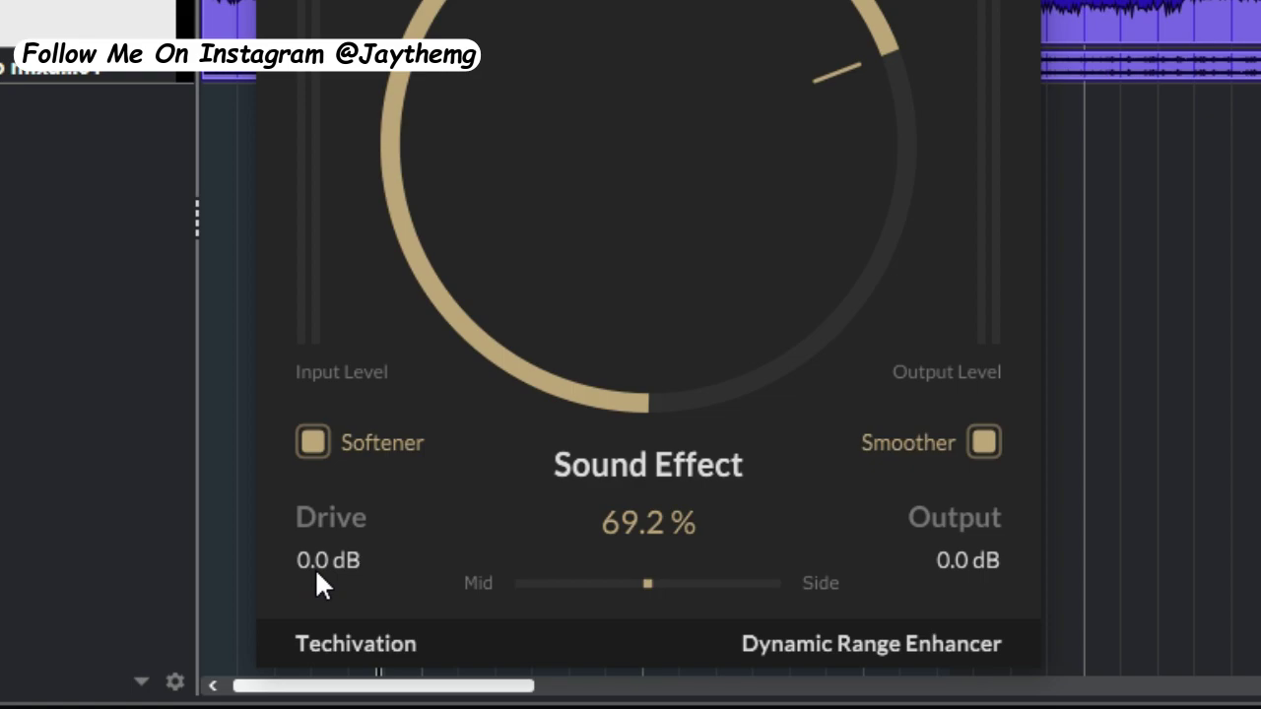
mouse_move(328, 555)
mouse_down()
mouse_move(321, 522)
mouse_move(324, 561)
mouse_move(301, 551)
mouse_up()
- Shift the Mid/Side balance off centre, Sound Effect to 100%, output to 2.2 dB
drag(649, 583, 676, 589)
drag(599, 587, 583, 589)
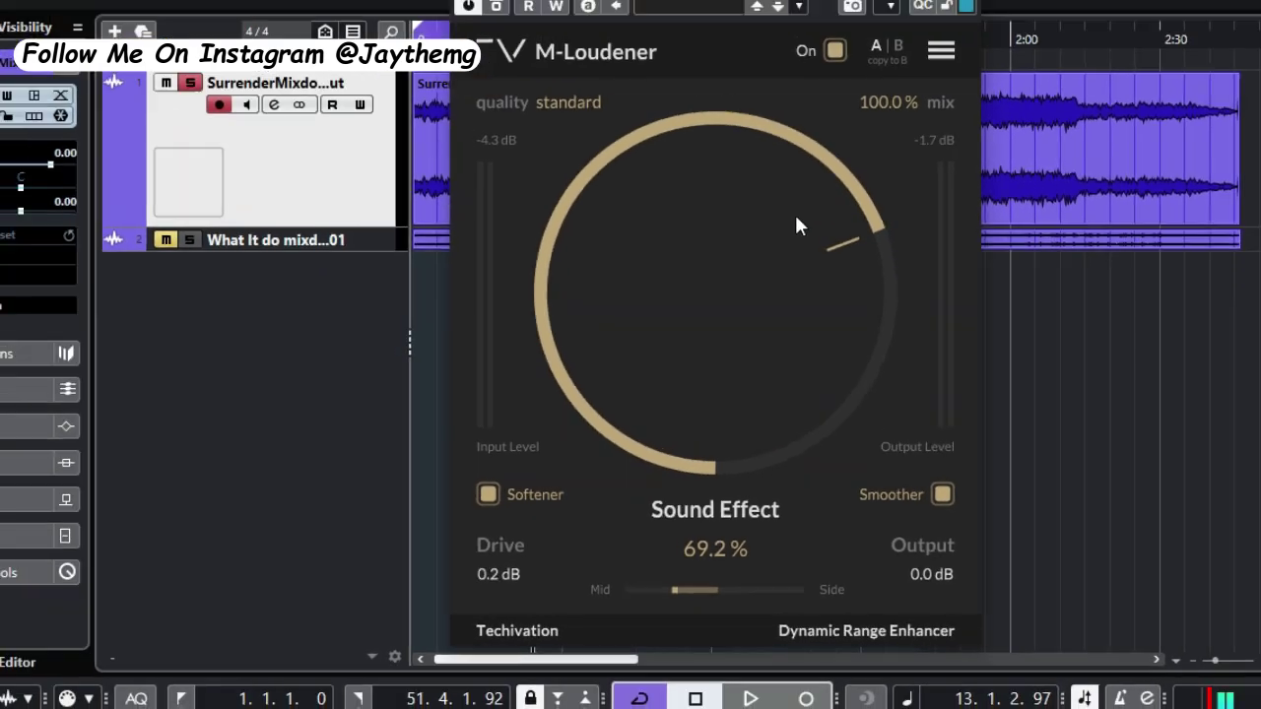
mouse_move(794, 212)
mouse_down()
mouse_move(757, 223)
mouse_move(785, 372)
mouse_move(775, 232)
mouse_up()
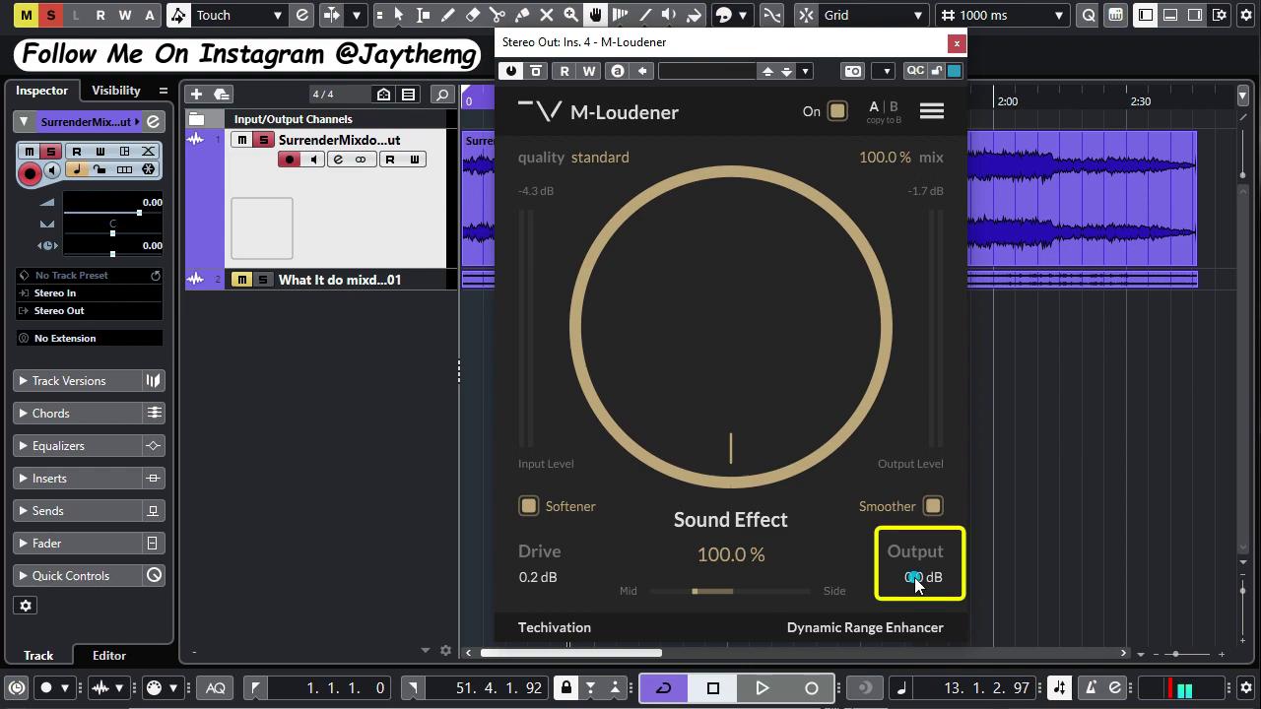
drag(914, 577, 914, 555)
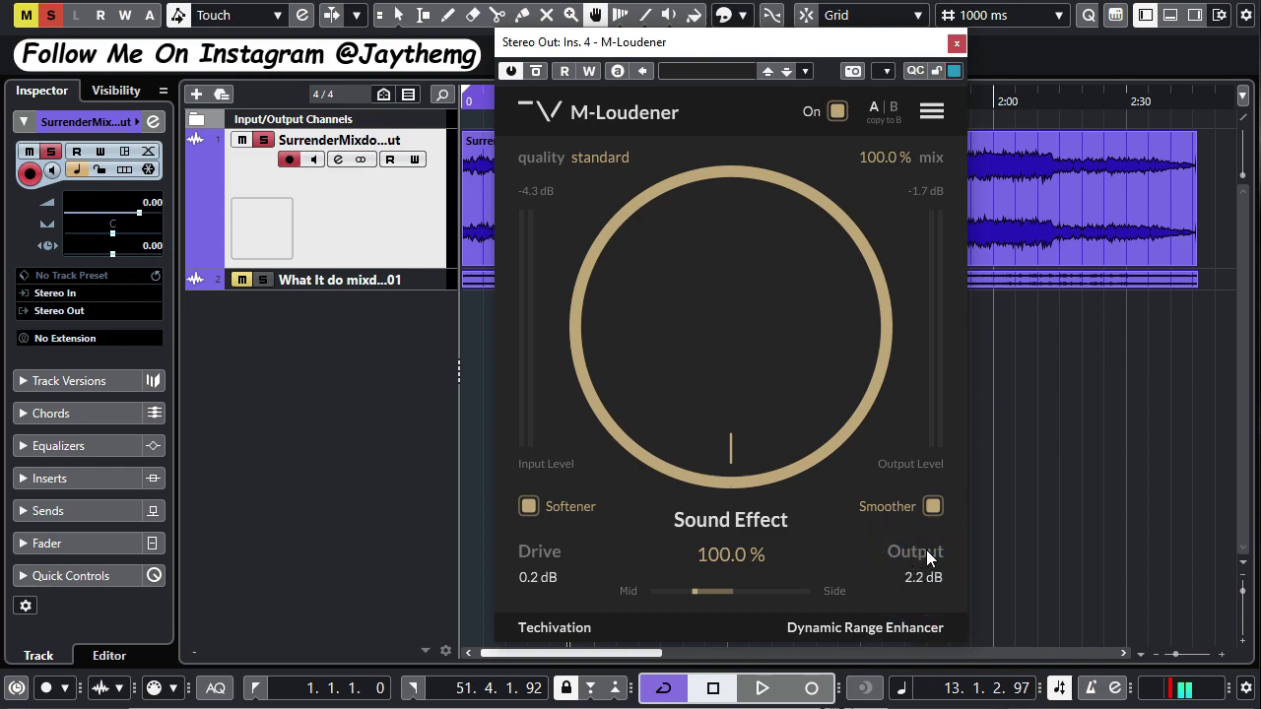
- Reset Sound Effect to 70% and drive to 0 dB, and show the Pro-L 2 editor
double_click(725, 318)
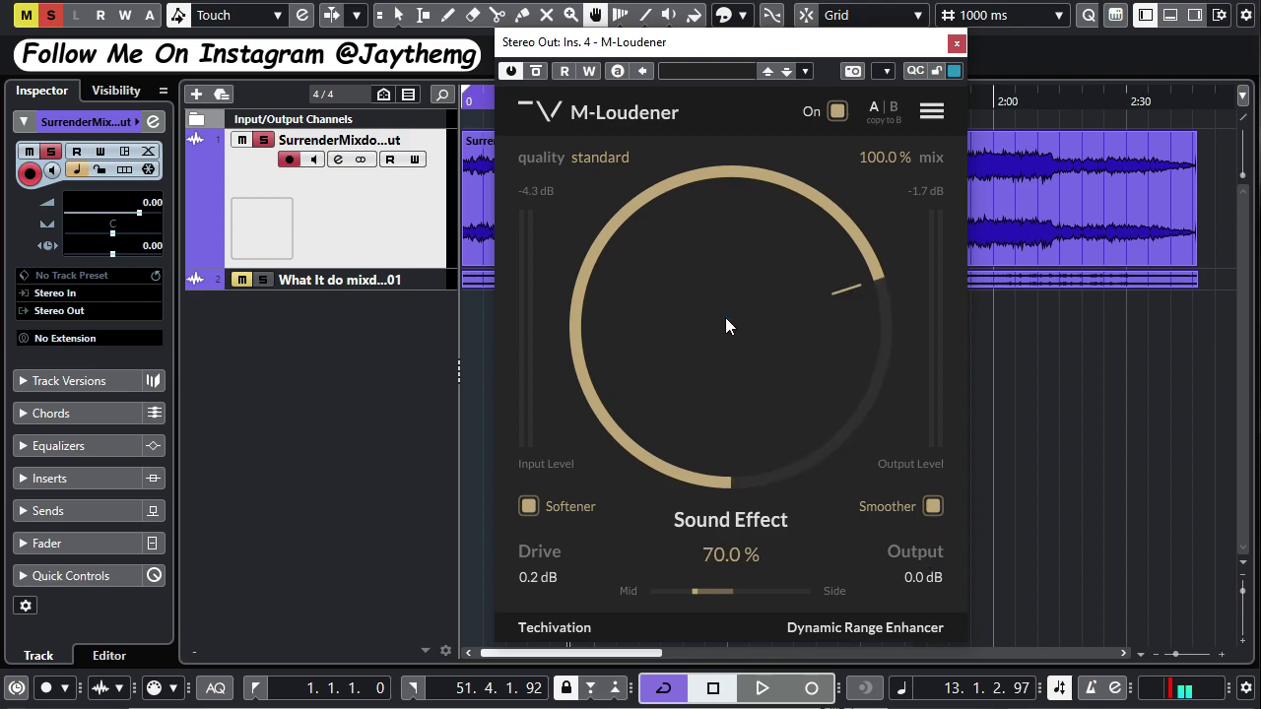
double_click(543, 554)
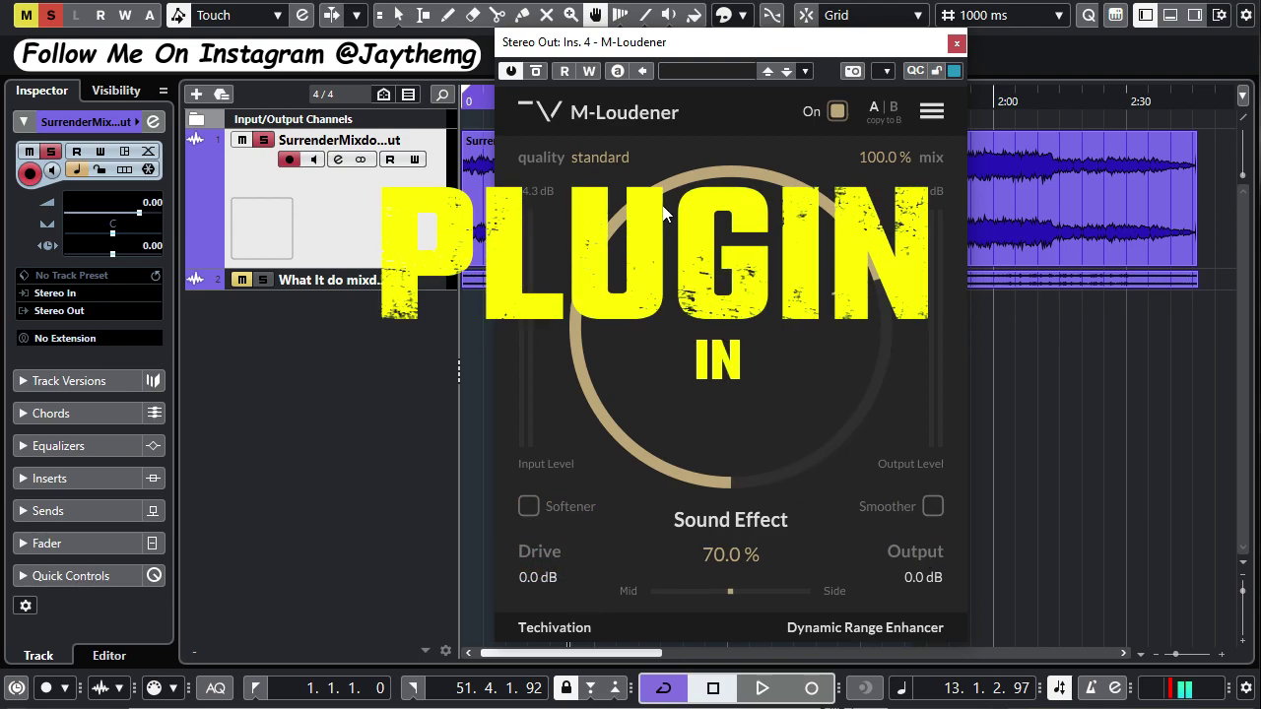
click(1169, 15)
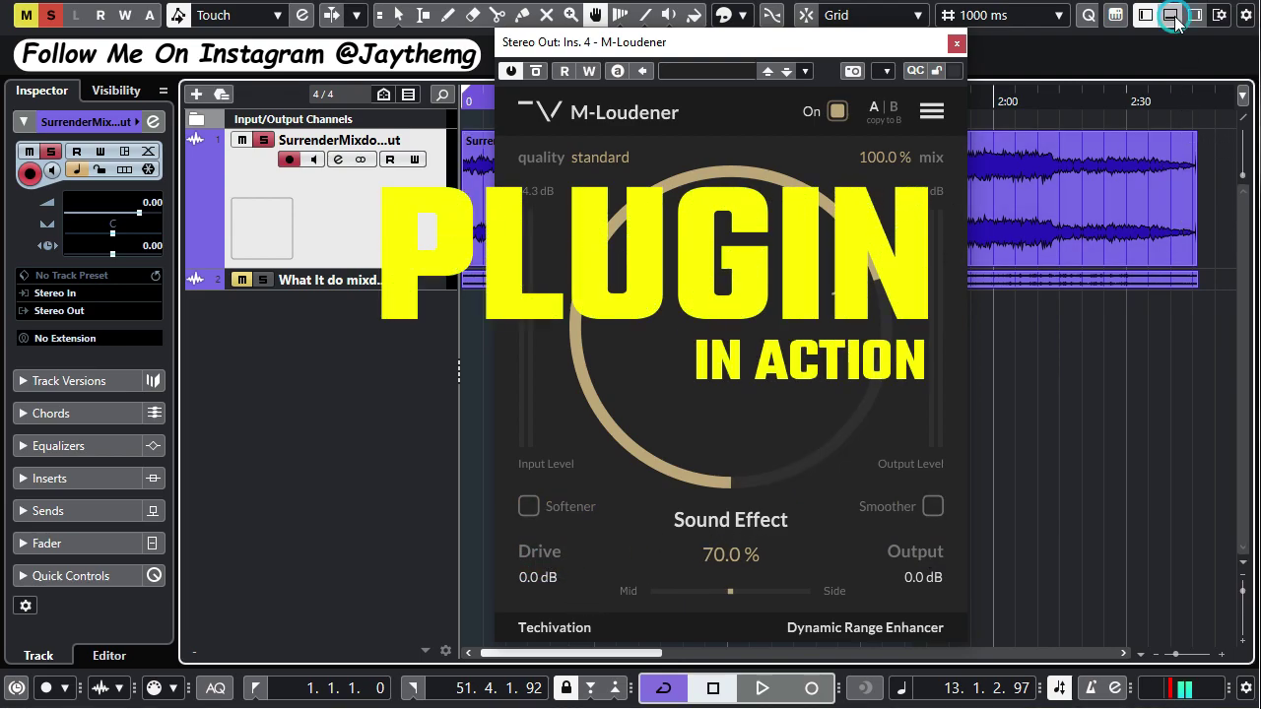
click(479, 495)
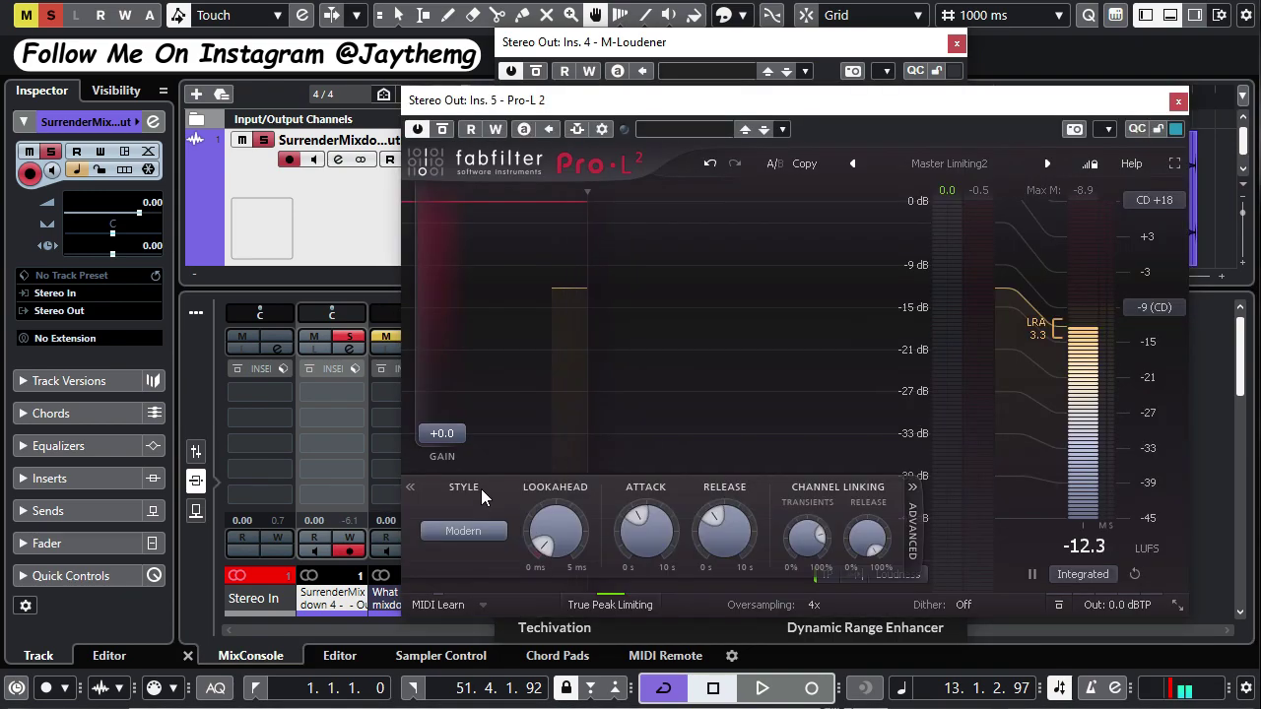
drag(953, 105, 929, 108)
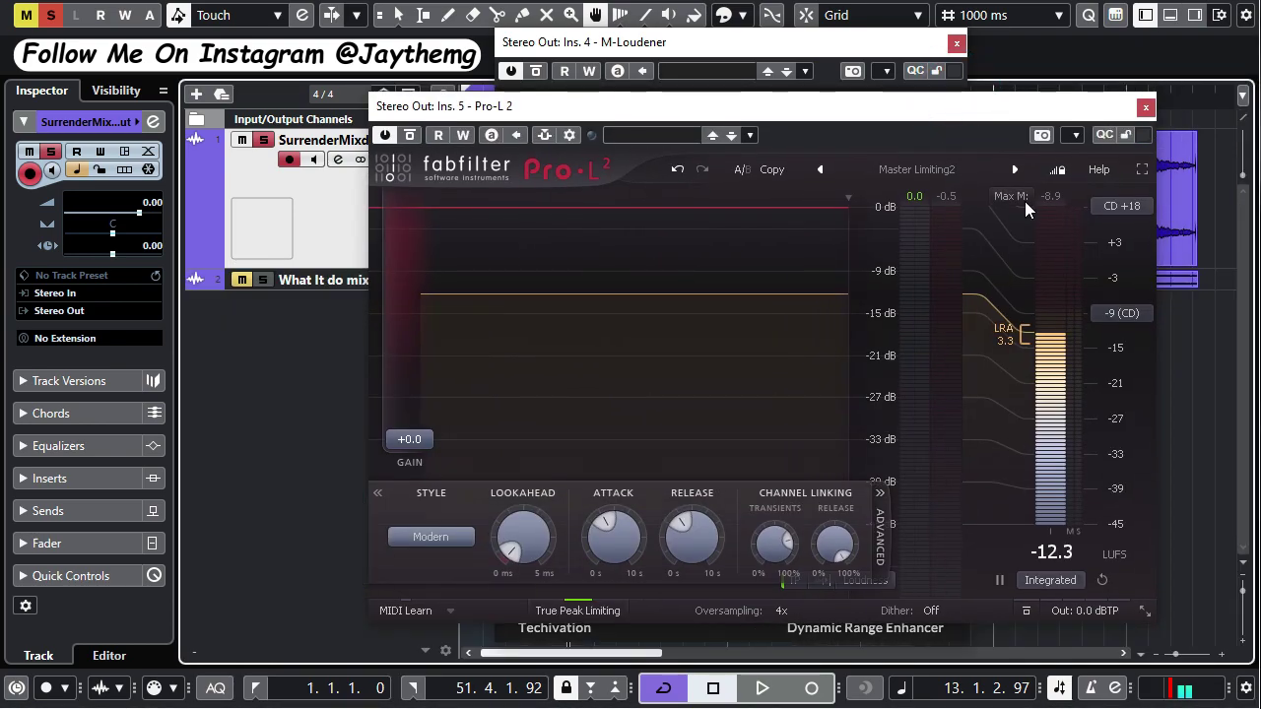
- Set M-Loudener's processing quality to ultra
click(703, 45)
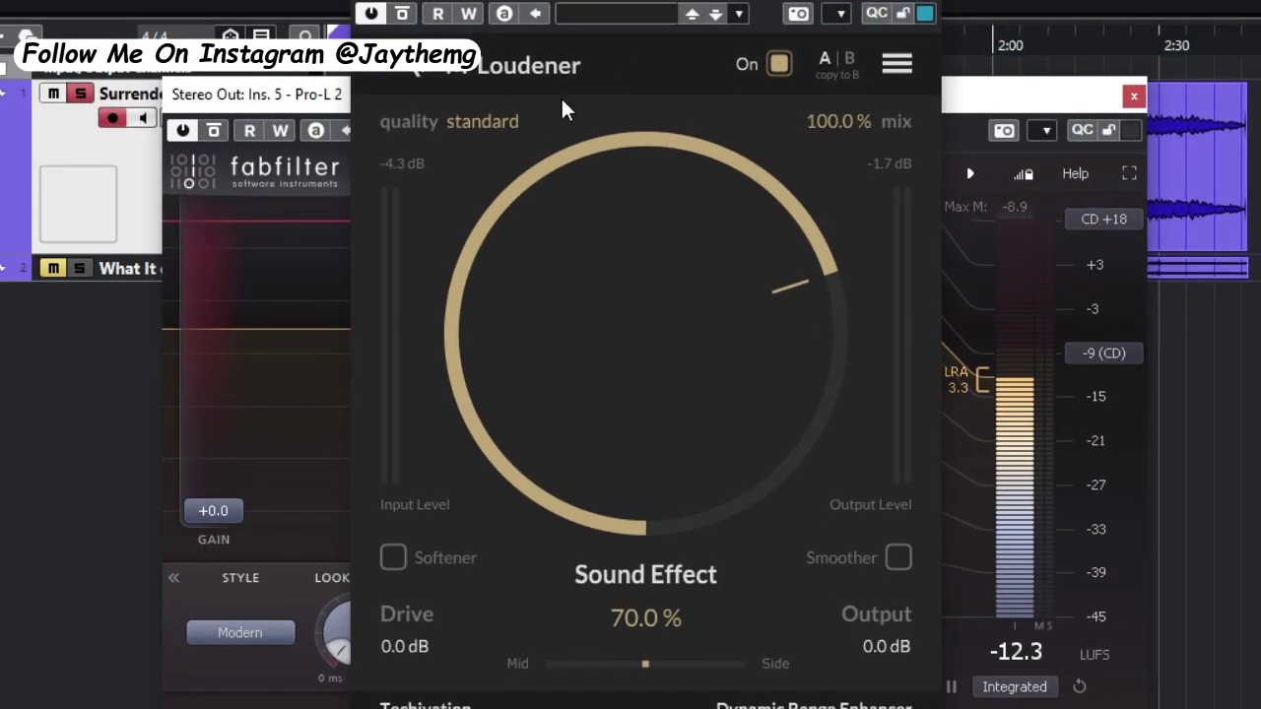
click(493, 126)
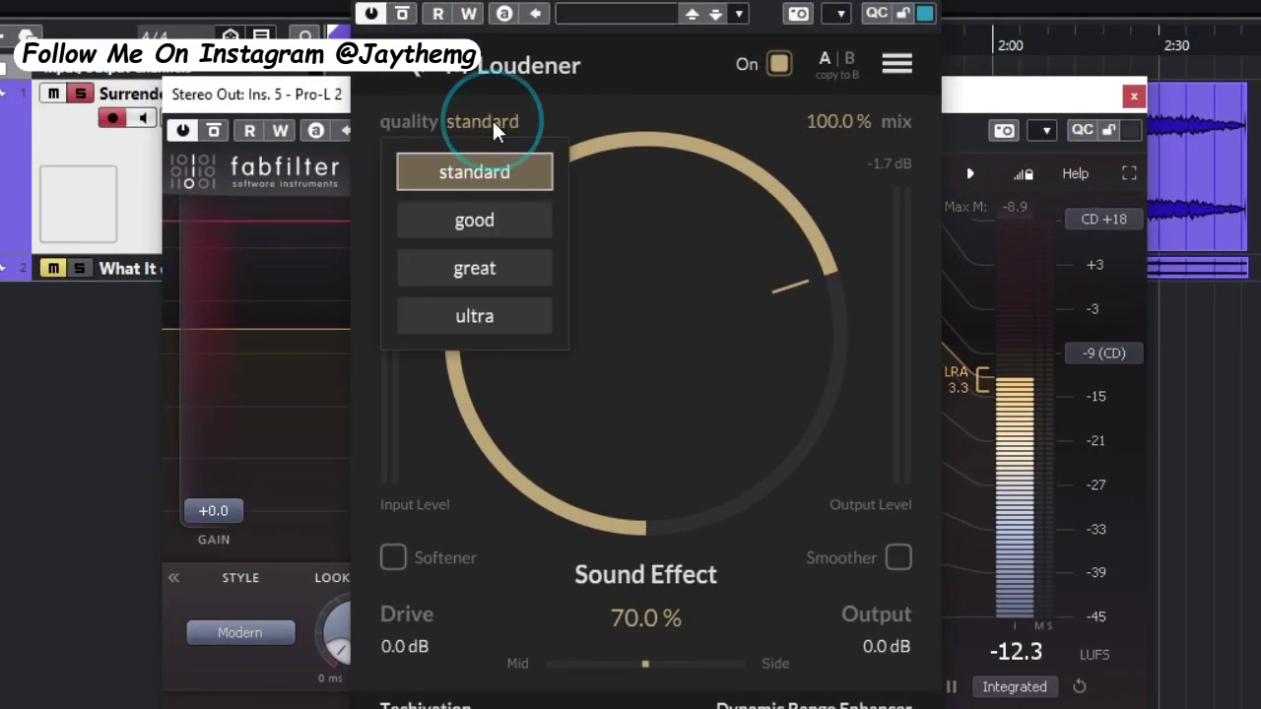
click(507, 315)
click(480, 122)
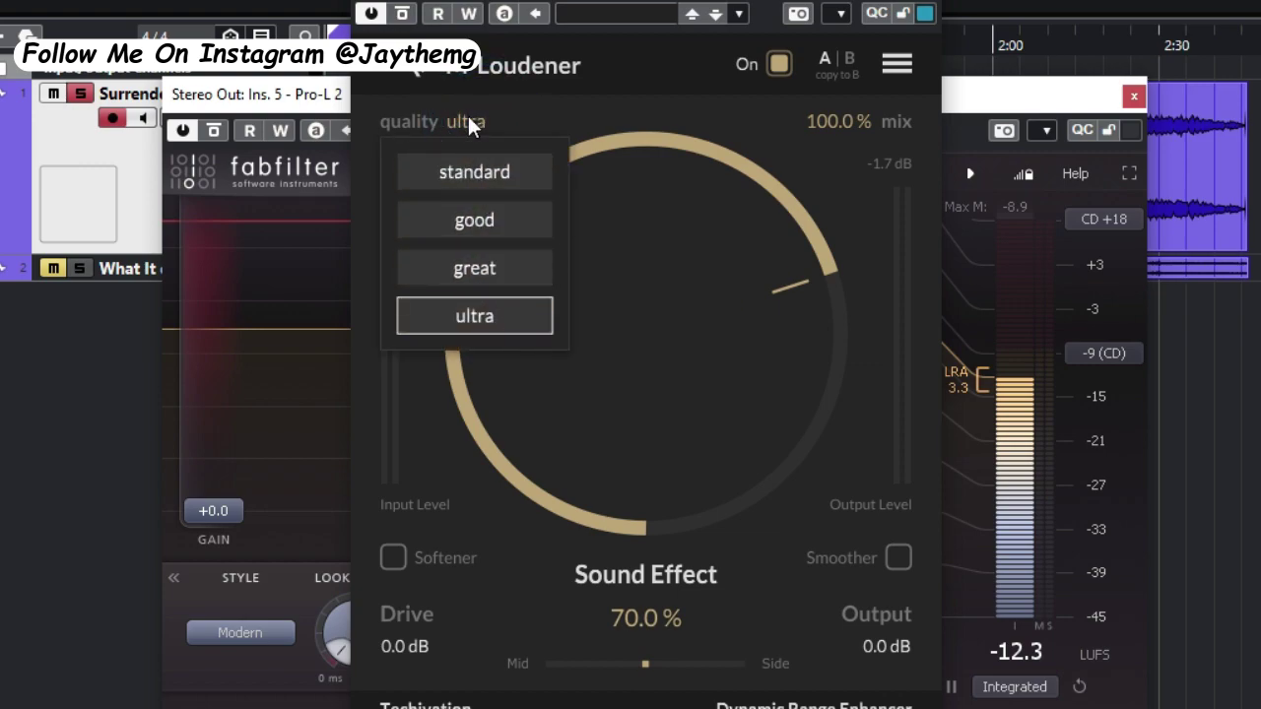
click(475, 323)
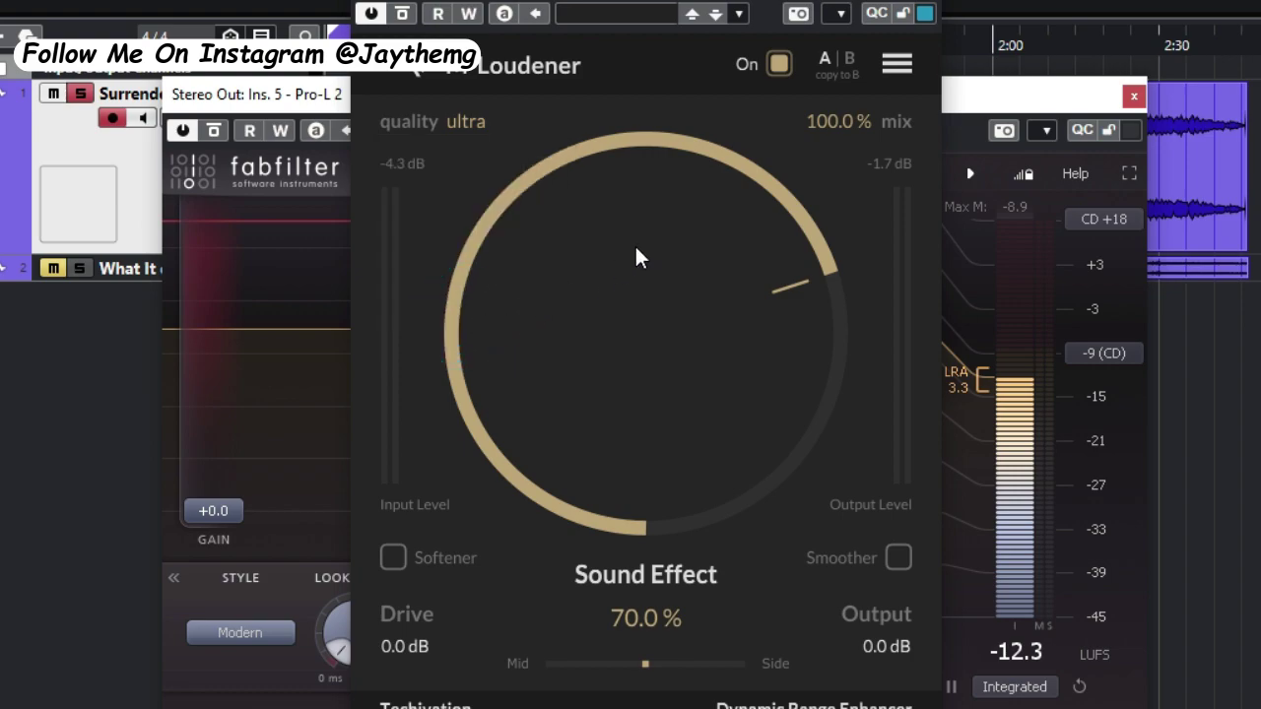
- Enable Softener and Smoother and raise Sound Effect from 70% to 100%
click(393, 558)
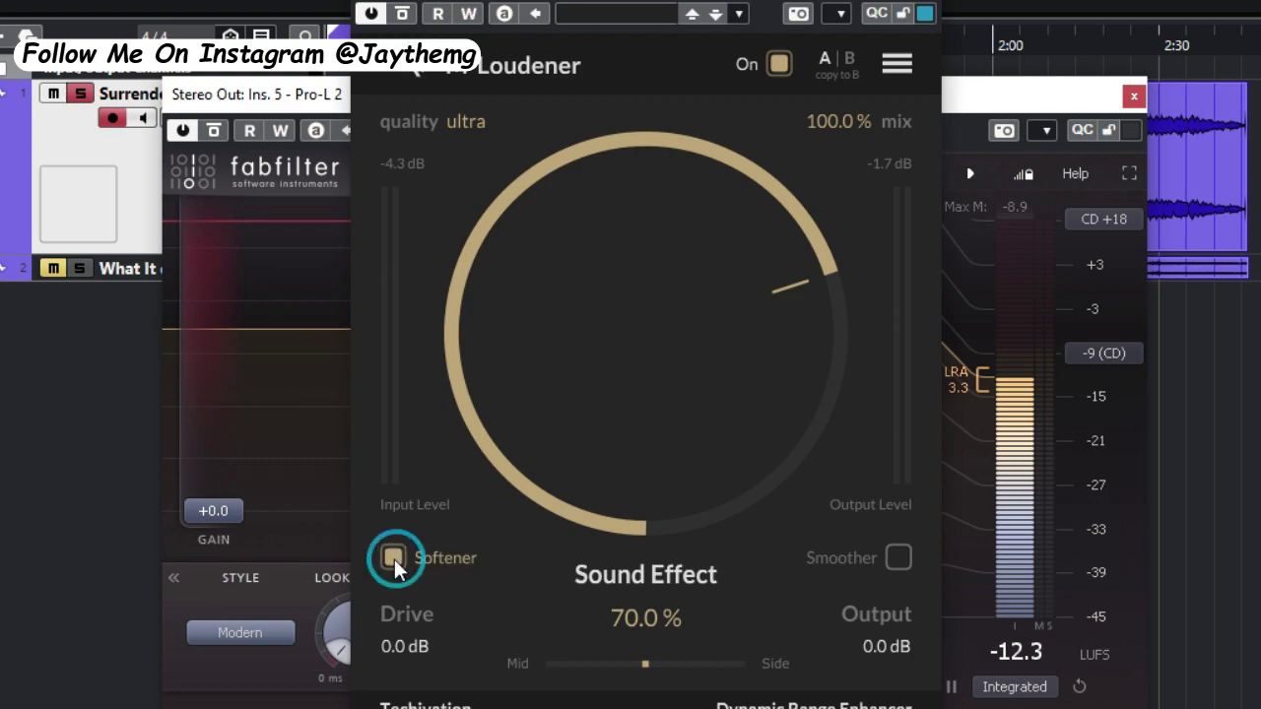
click(898, 559)
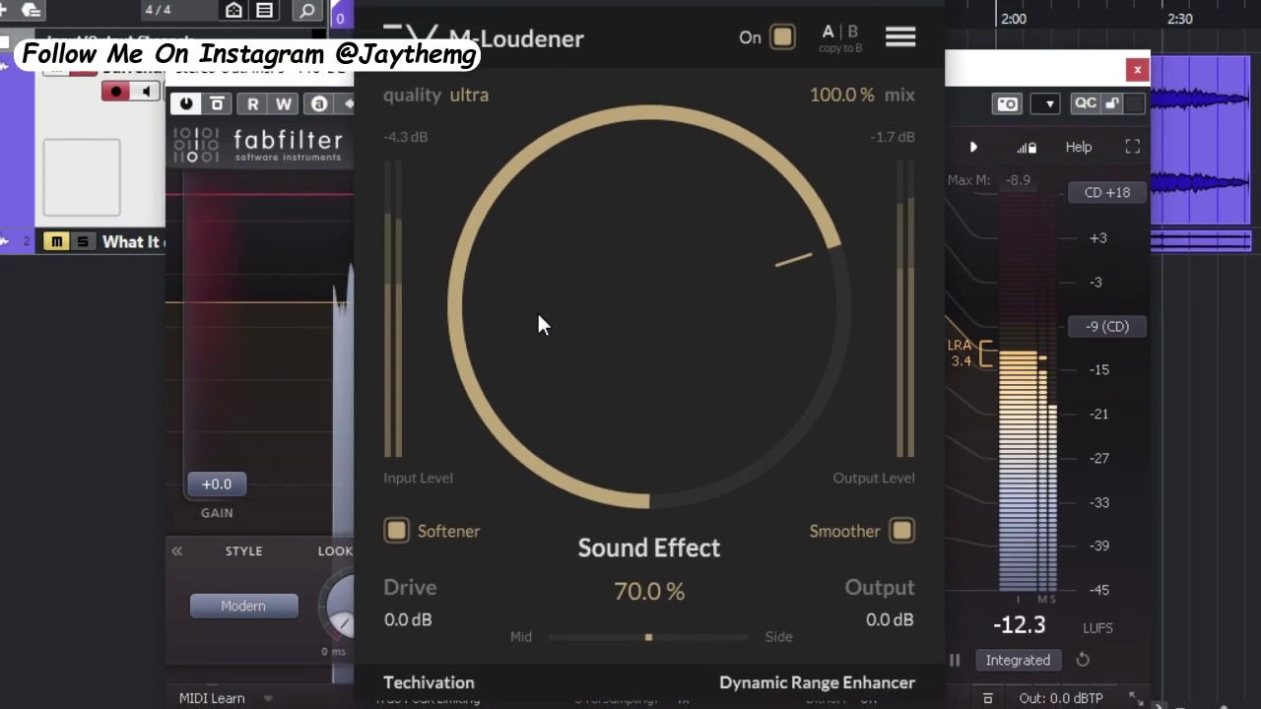
mouse_move(533, 342)
mouse_down()
mouse_move(535, 264)
mouse_move(548, 272)
mouse_up()
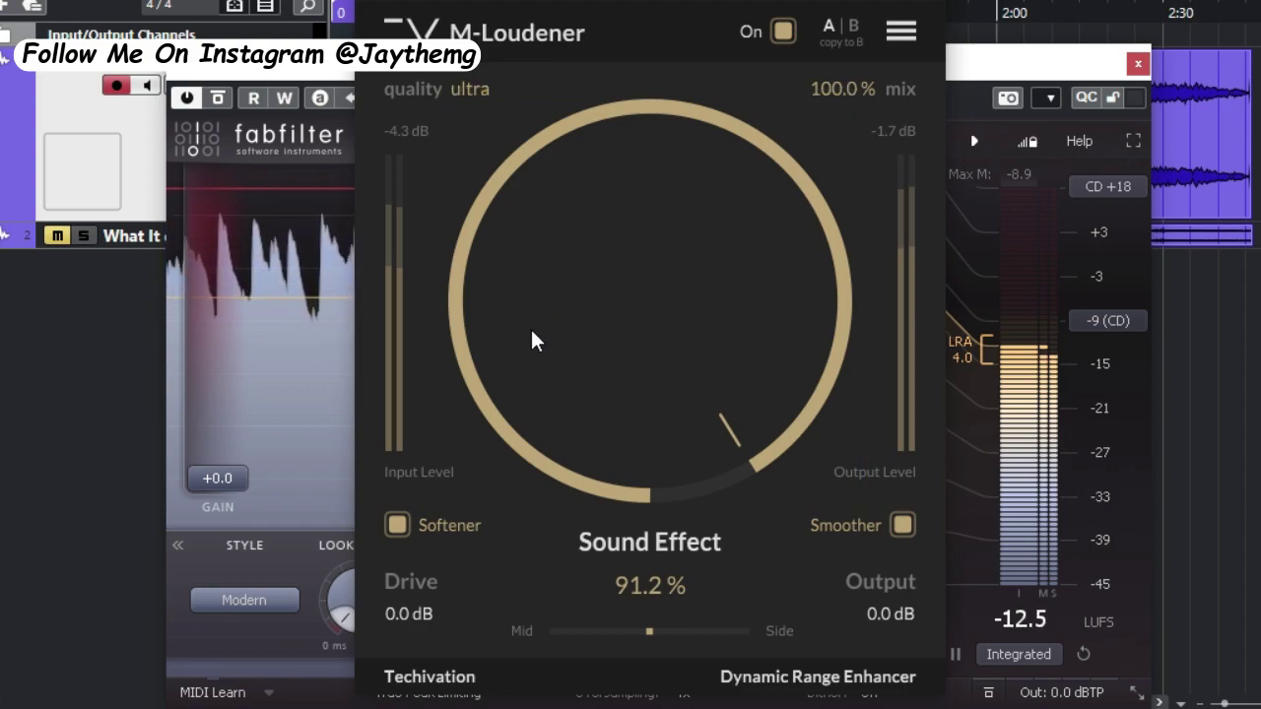
drag(532, 338, 544, 305)
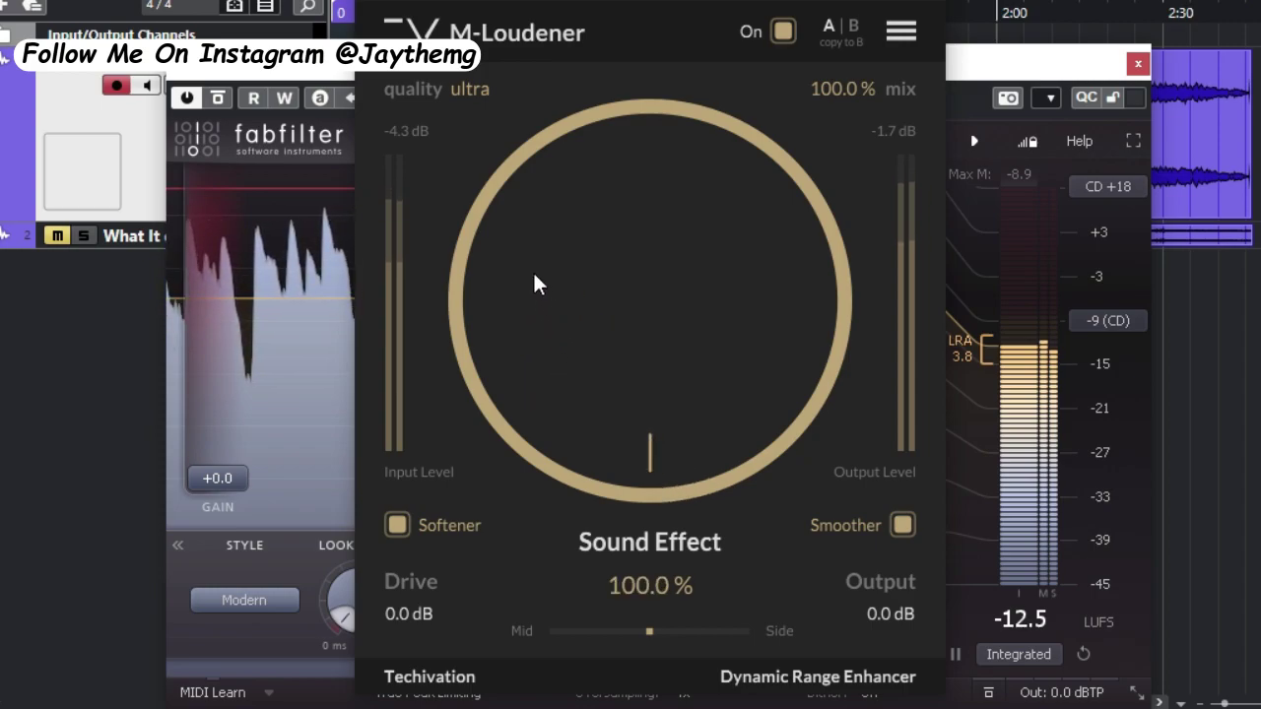
mouse_move(729, 2)
mouse_down()
mouse_move(695, 0)
mouse_move(723, 14)
mouse_up()
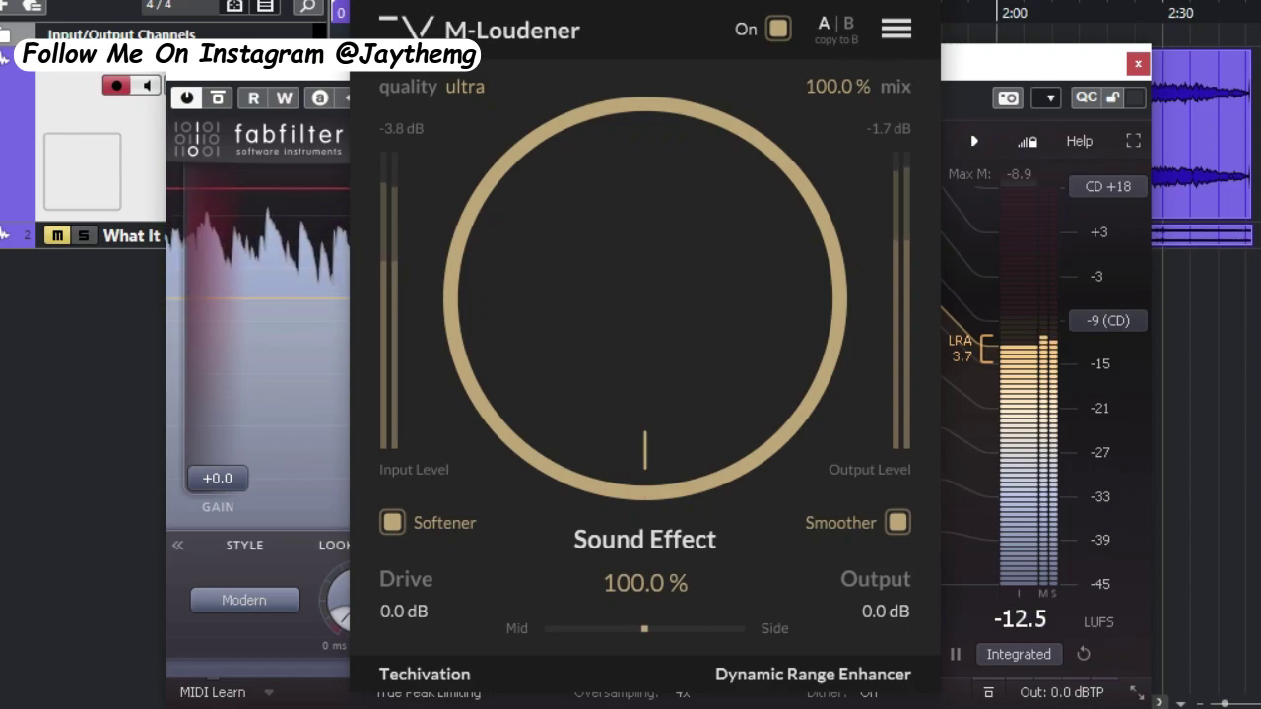
drag(724, 14, 723, 19)
- Restart playback and raise M-Loudener's drive from 0.0 dB to 5.0 dB
key(space)
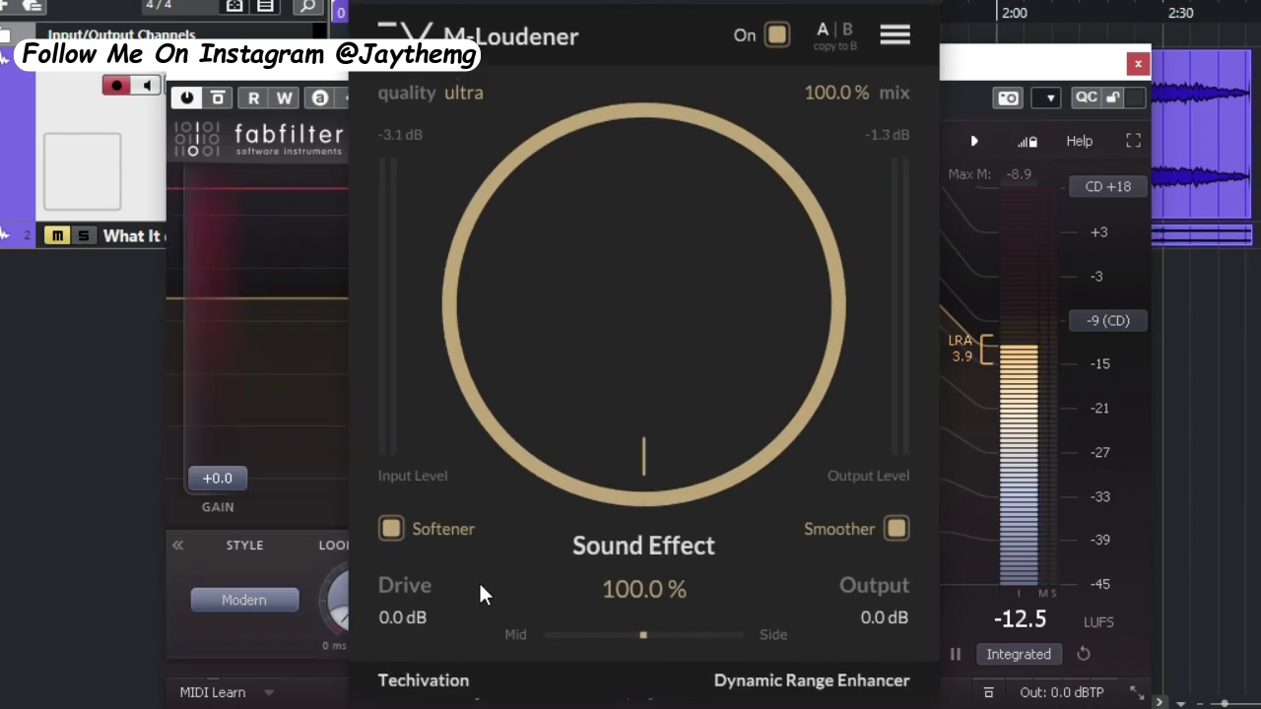
key(space)
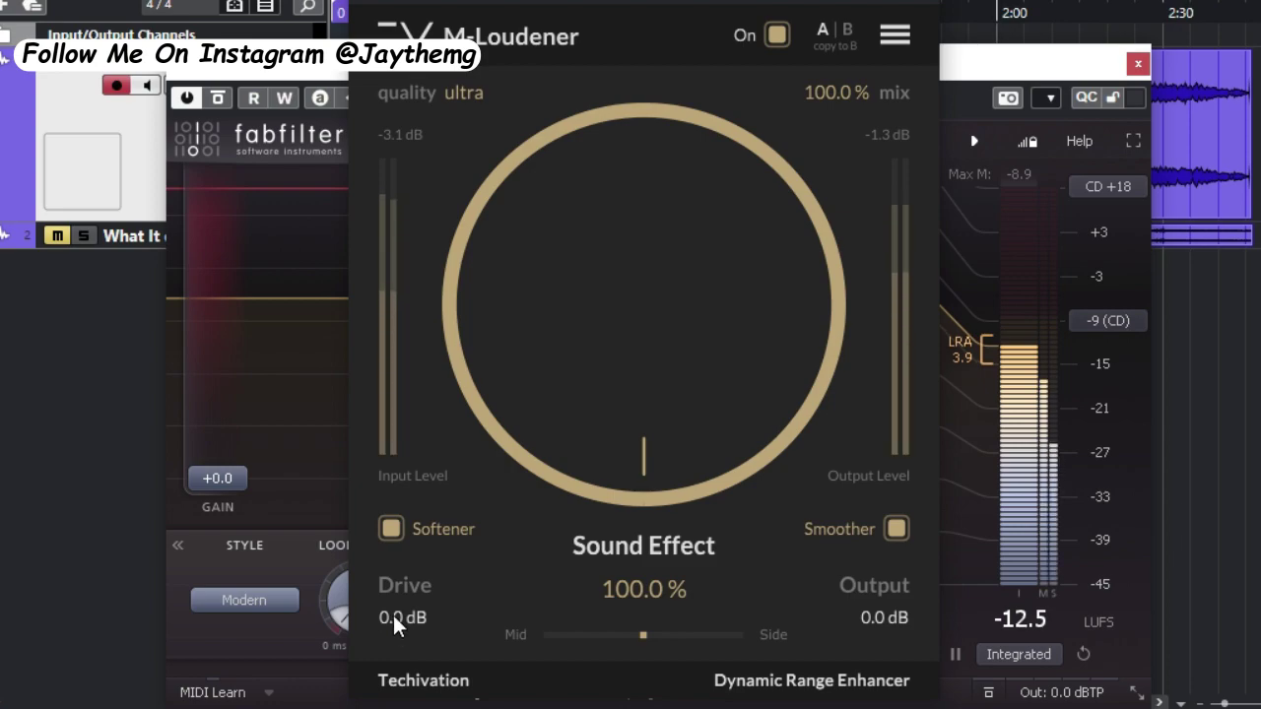
drag(392, 619, 402, 569)
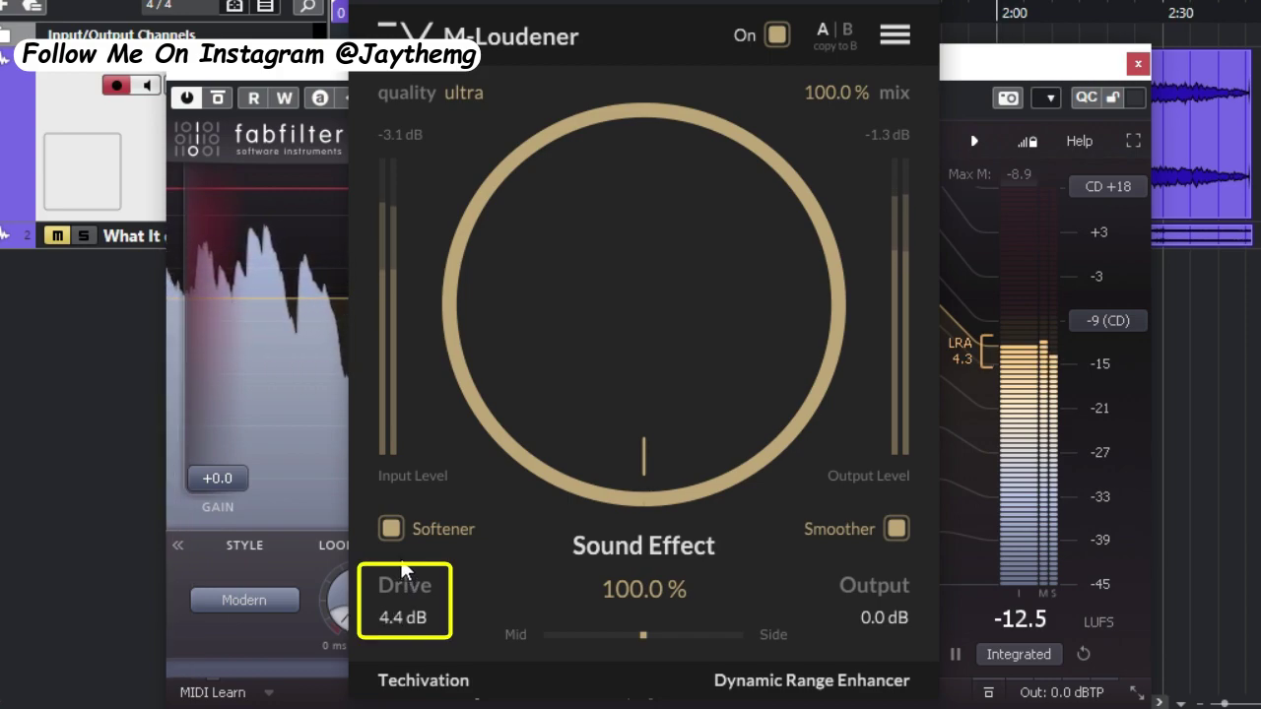
drag(408, 625, 412, 630)
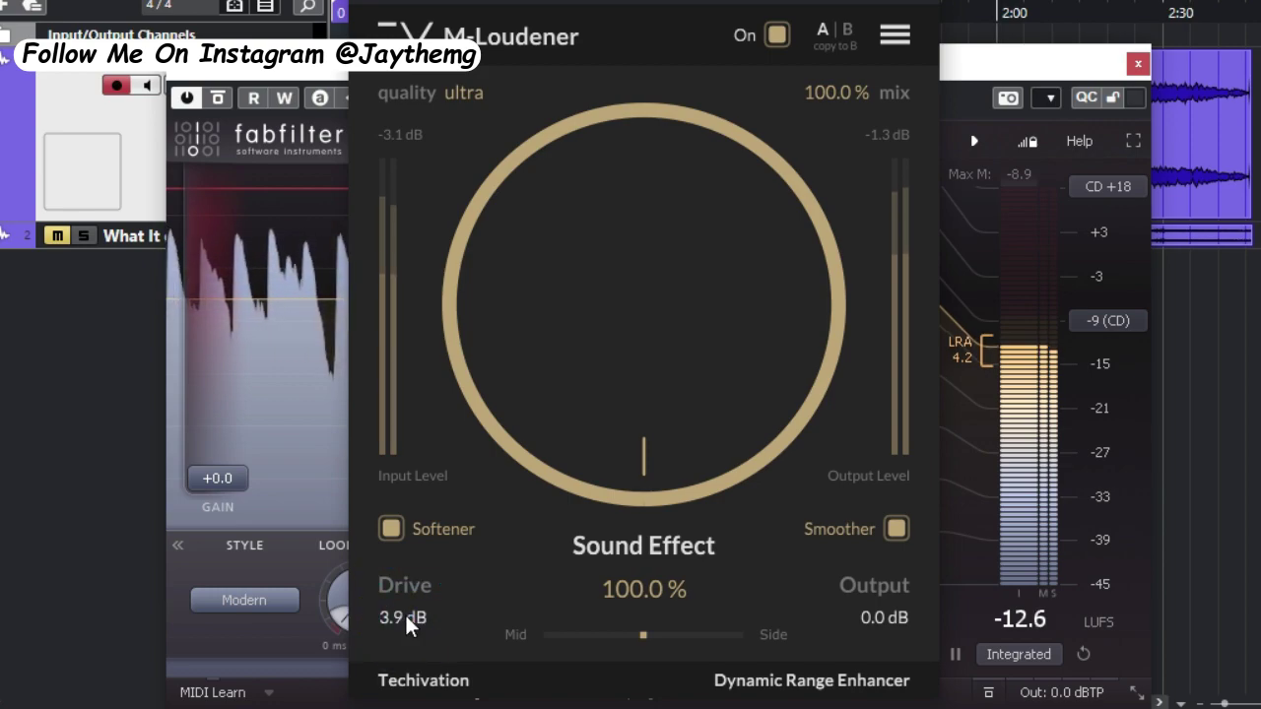
drag(408, 625, 409, 622)
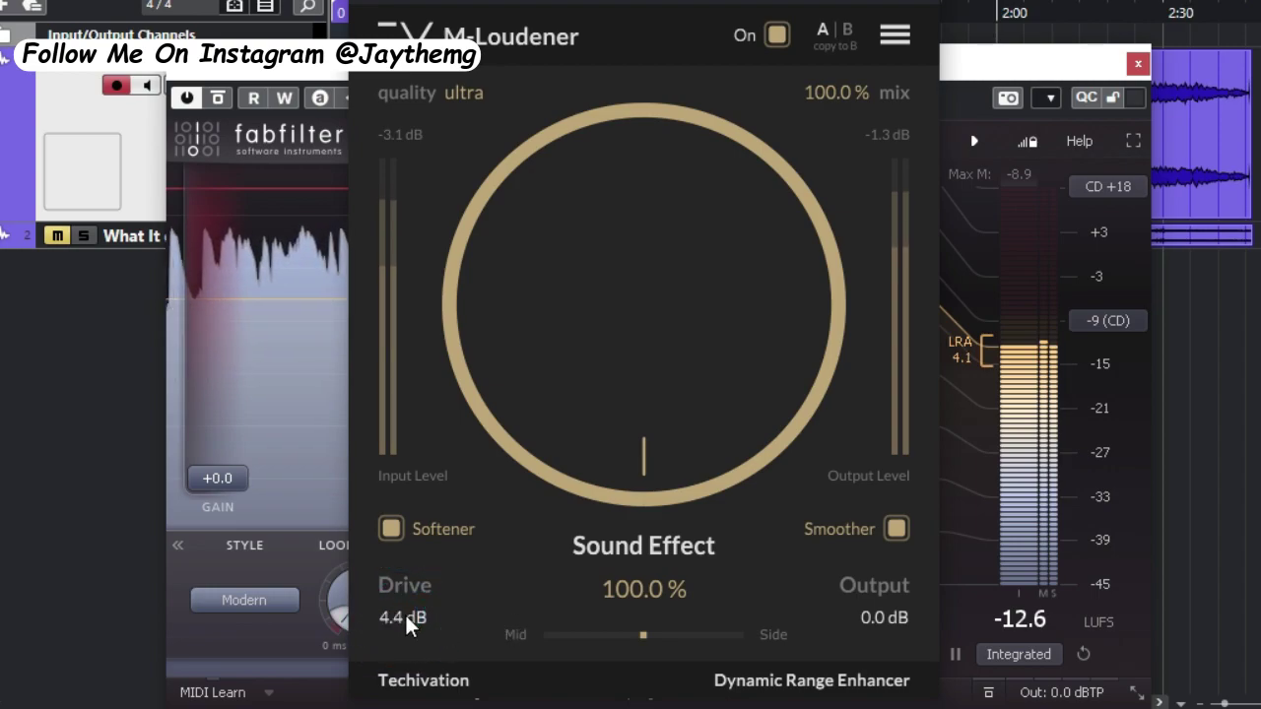
drag(406, 630, 407, 626)
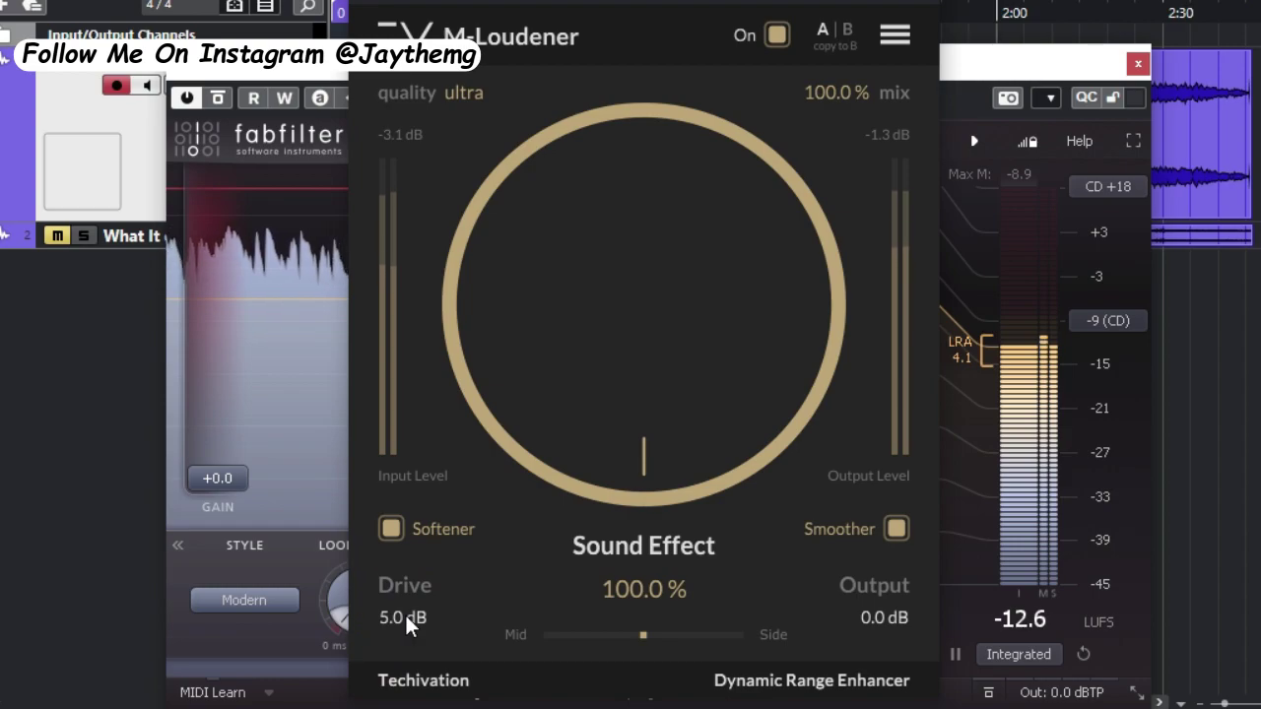
scroll(410, 624, up, 1)
scroll(410, 624, up, 1)
scroll(411, 622, up, 1)
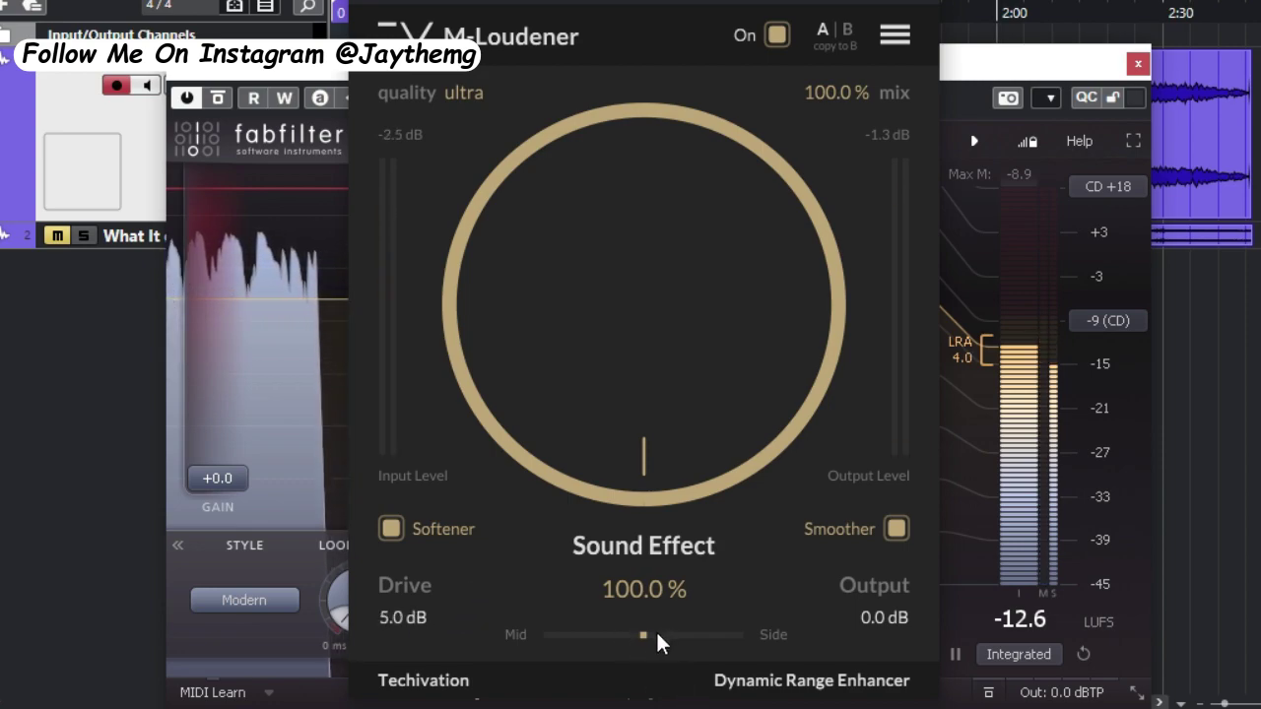
- Push the Mid/Side width toward Side and raise output to 5.9 dB
mouse_move(642, 634)
mouse_down()
mouse_move(674, 644)
mouse_move(662, 645)
mouse_up()
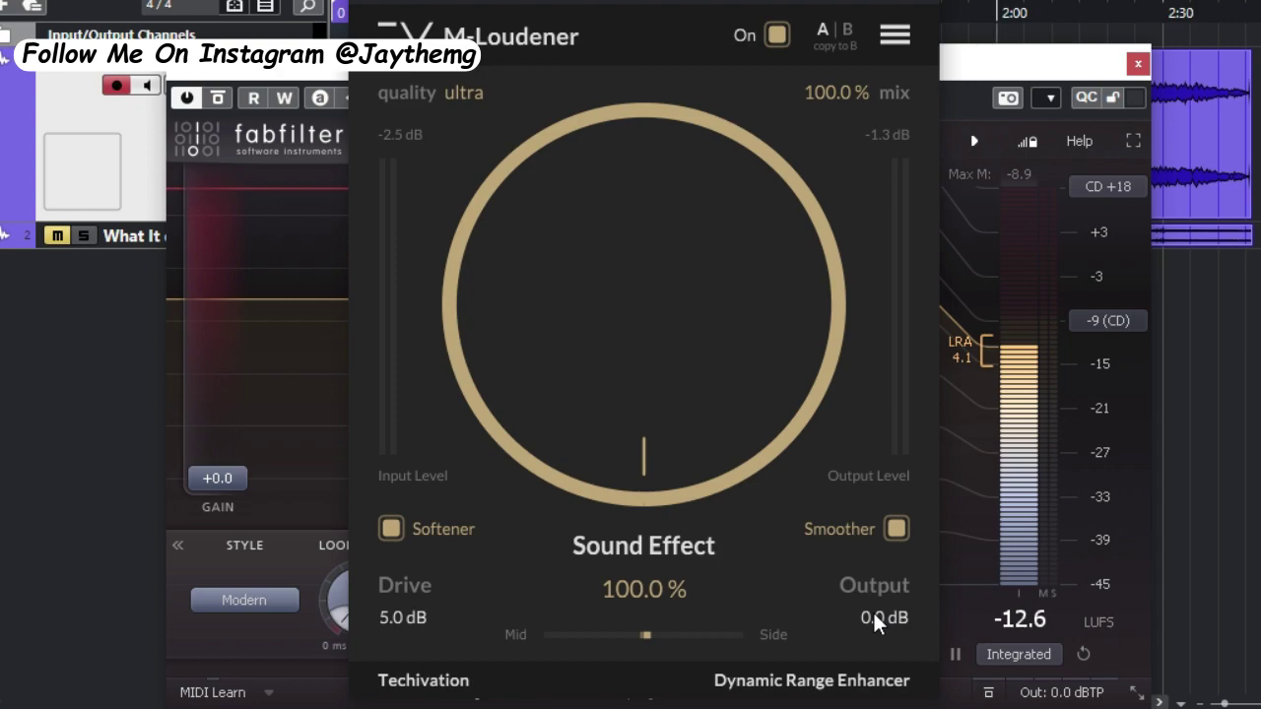
drag(653, 647, 678, 645)
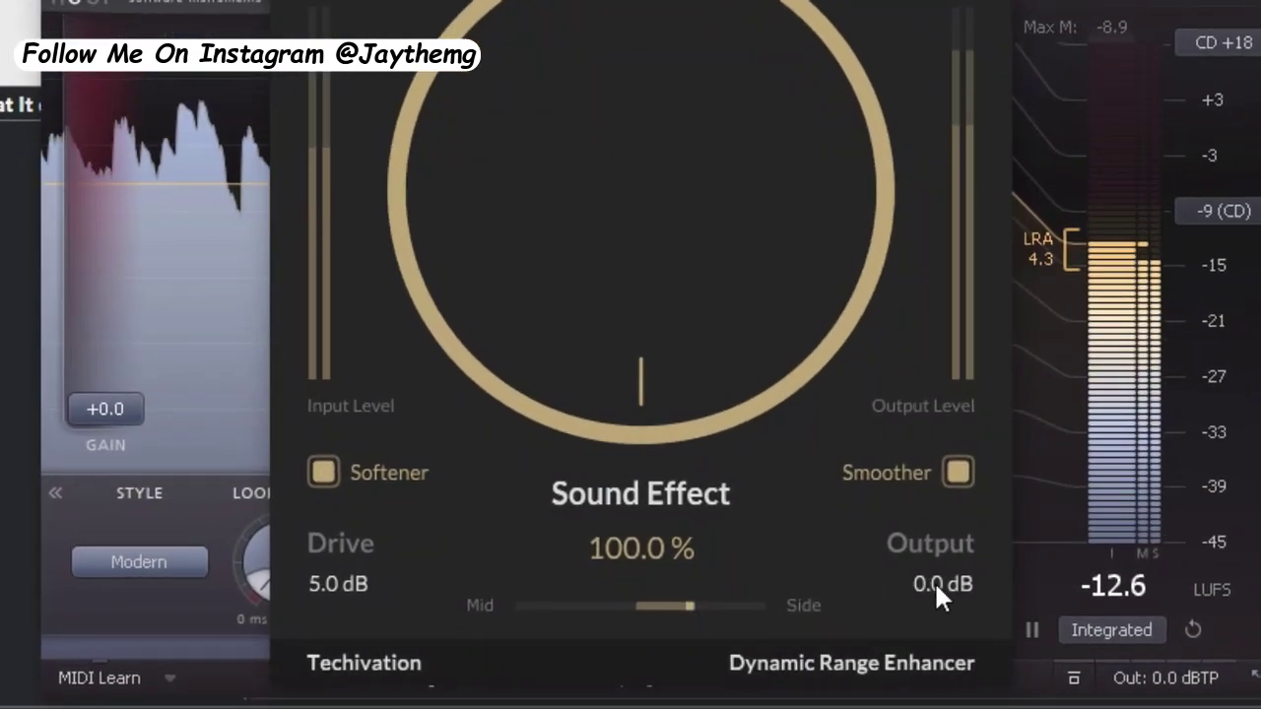
drag(936, 582, 928, 516)
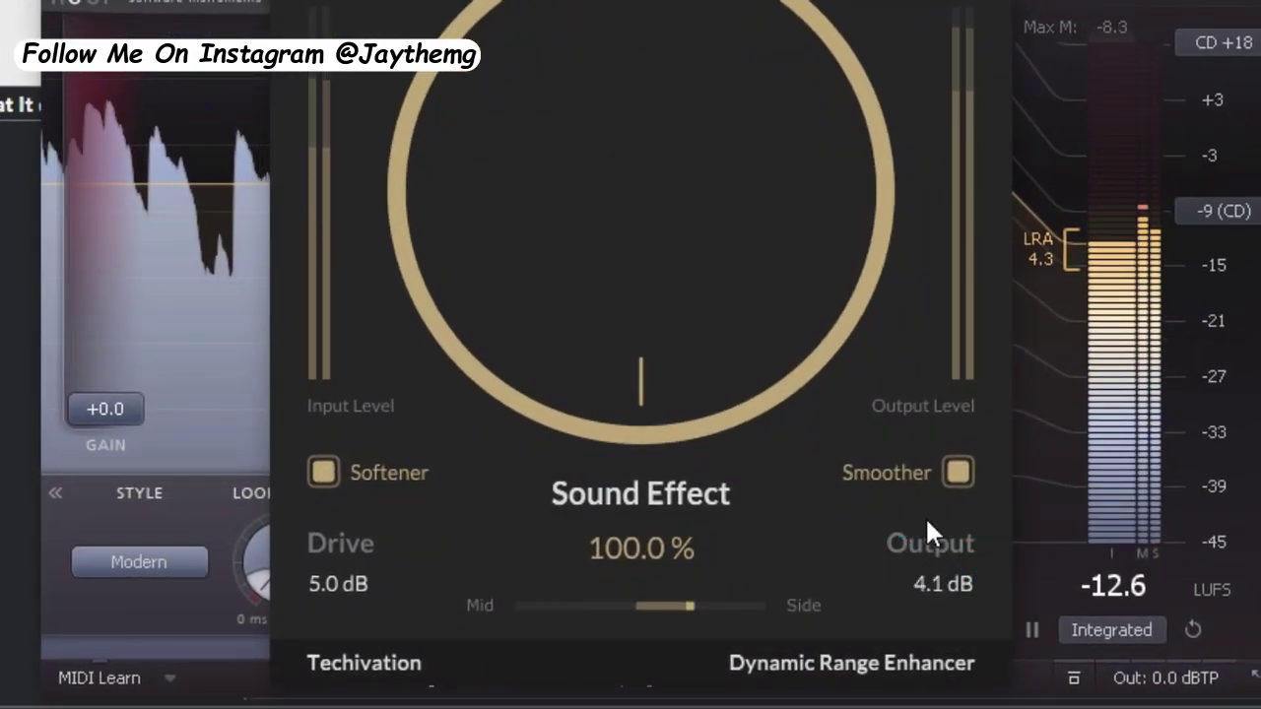
mouse_move(934, 571)
mouse_down()
mouse_move(937, 553)
mouse_move(943, 575)
mouse_move(936, 562)
mouse_move(906, 591)
mouse_move(902, 581)
mouse_up()
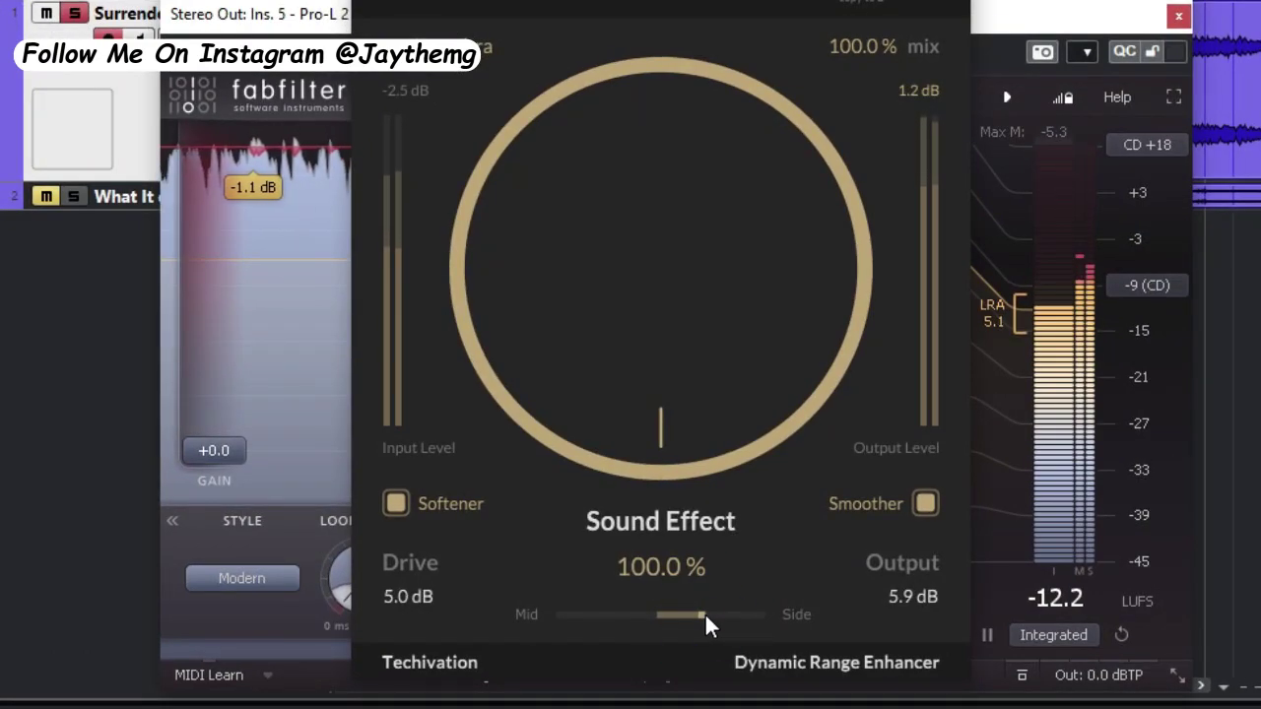
- Set Sound Effect to 95.2% and lean the Mid/Side width further toward Side
drag(704, 612, 707, 613)
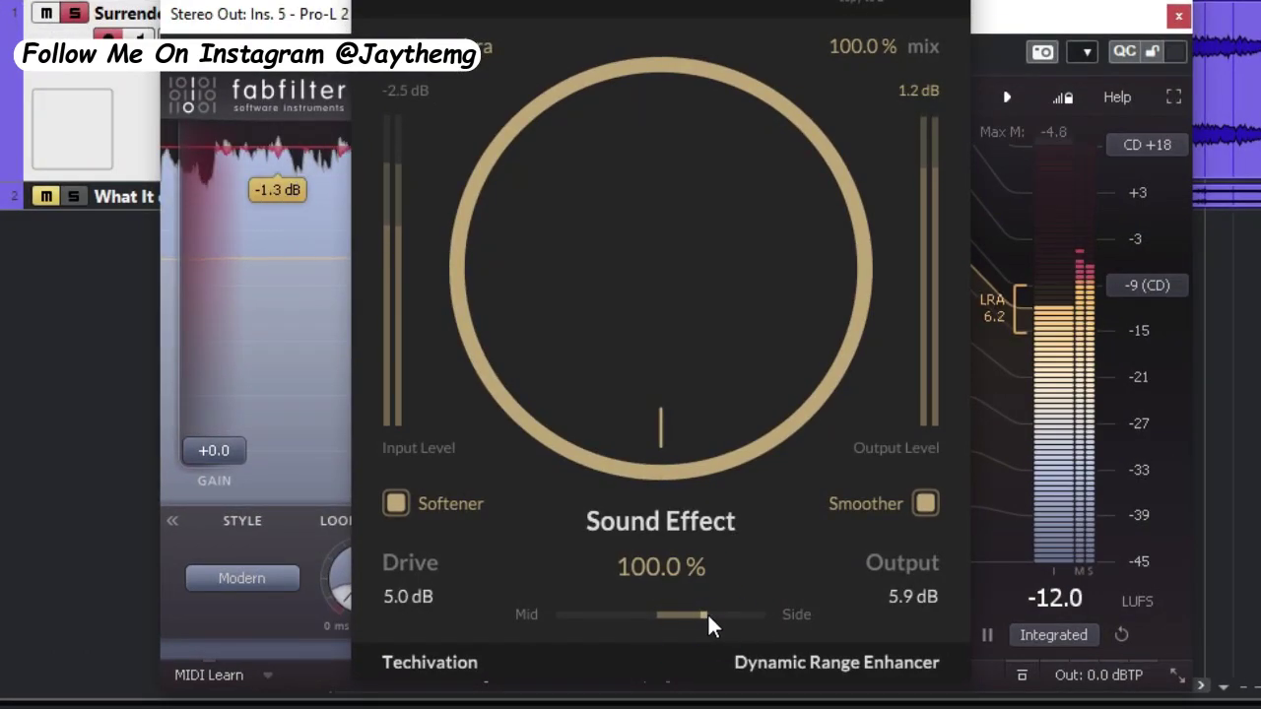
mouse_move(653, 397)
mouse_down()
mouse_move(641, 422)
mouse_move(649, 372)
mouse_up()
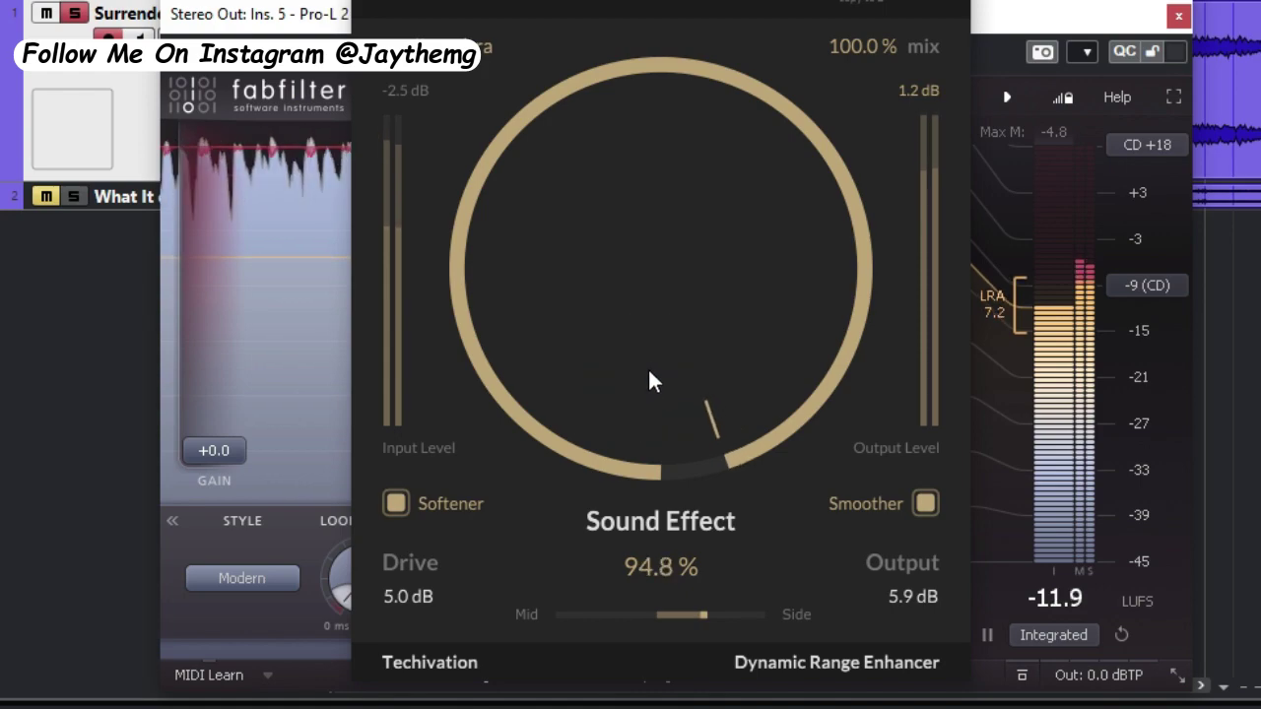
scroll(649, 372, up, 1)
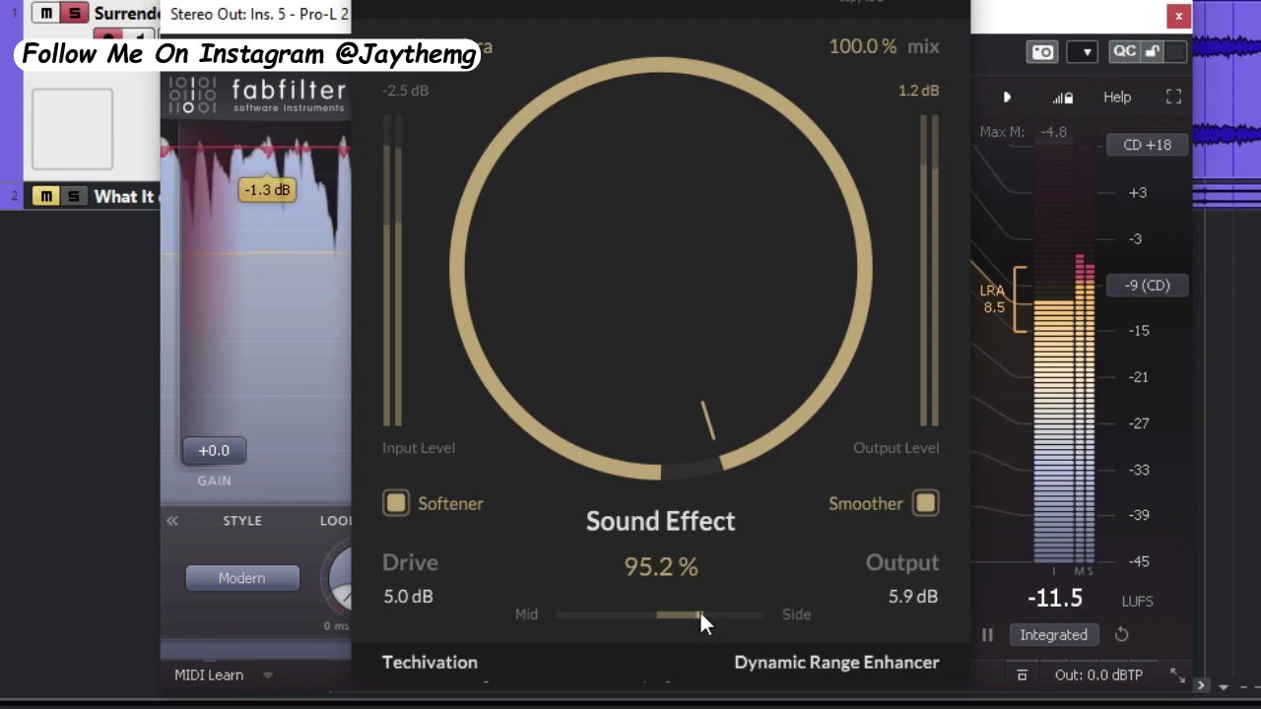
mouse_move(707, 615)
mouse_down()
mouse_move(780, 631)
mouse_move(727, 614)
mouse_move(579, 617)
mouse_move(658, 601)
mouse_move(778, 623)
mouse_move(707, 640)
mouse_up()
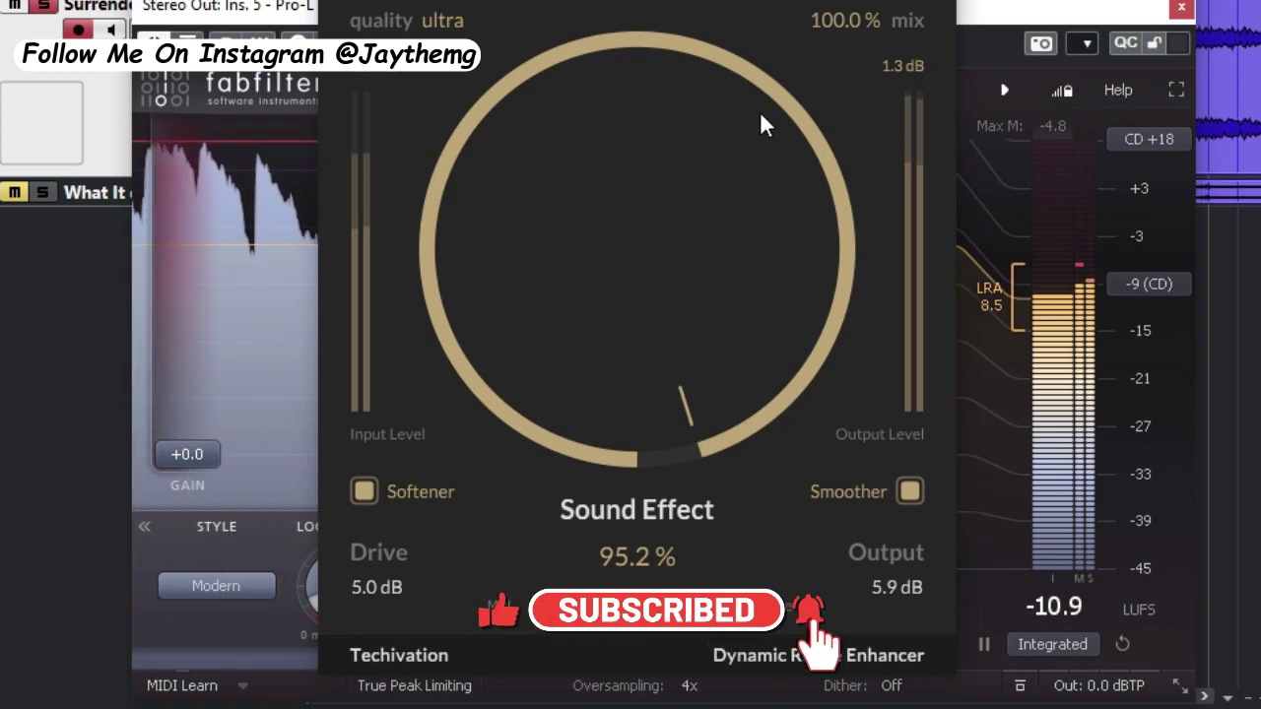
- Return M-Loudener's Sound Effect to 100% and nudge its window slightly down
drag(652, 316, 650, 282)
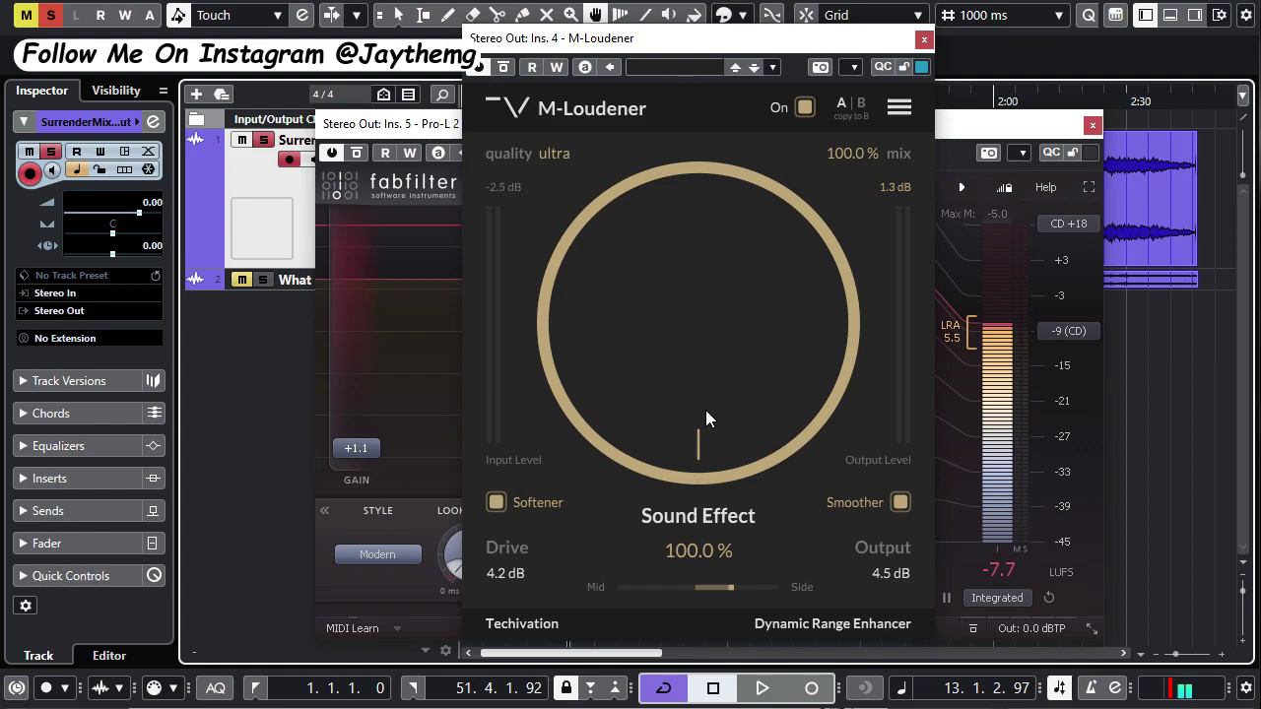
drag(697, 44, 697, 54)
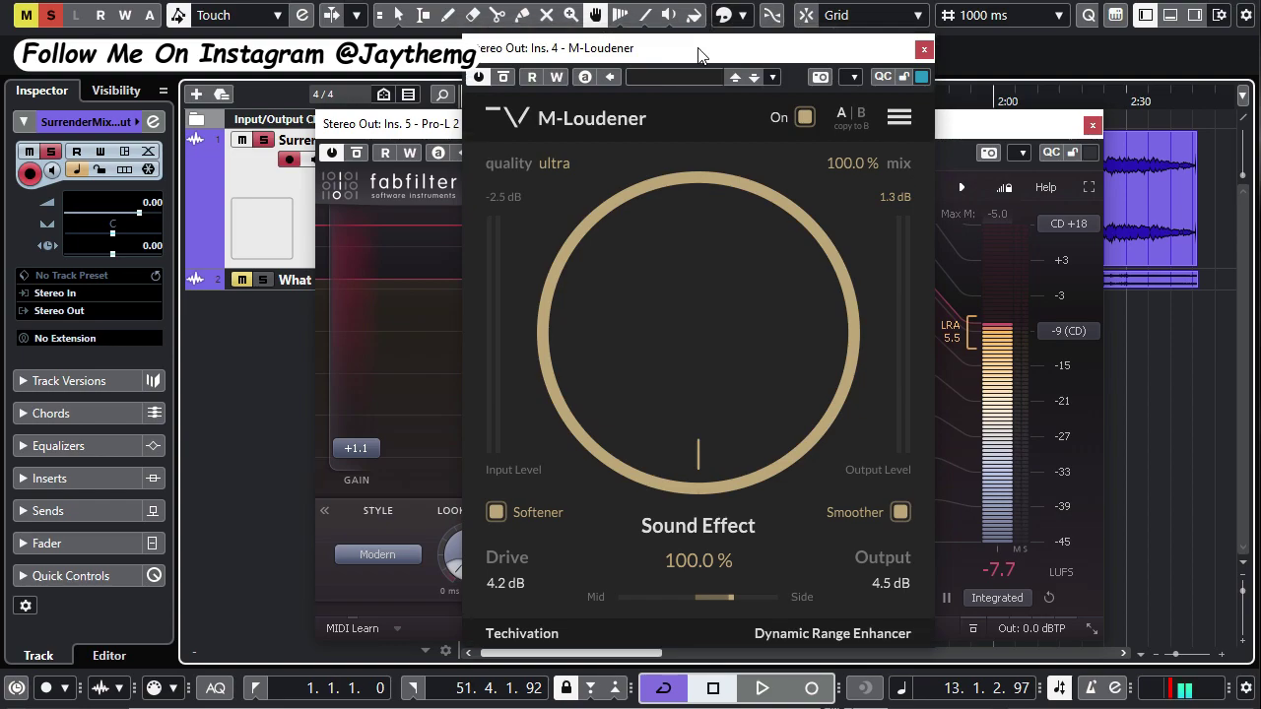